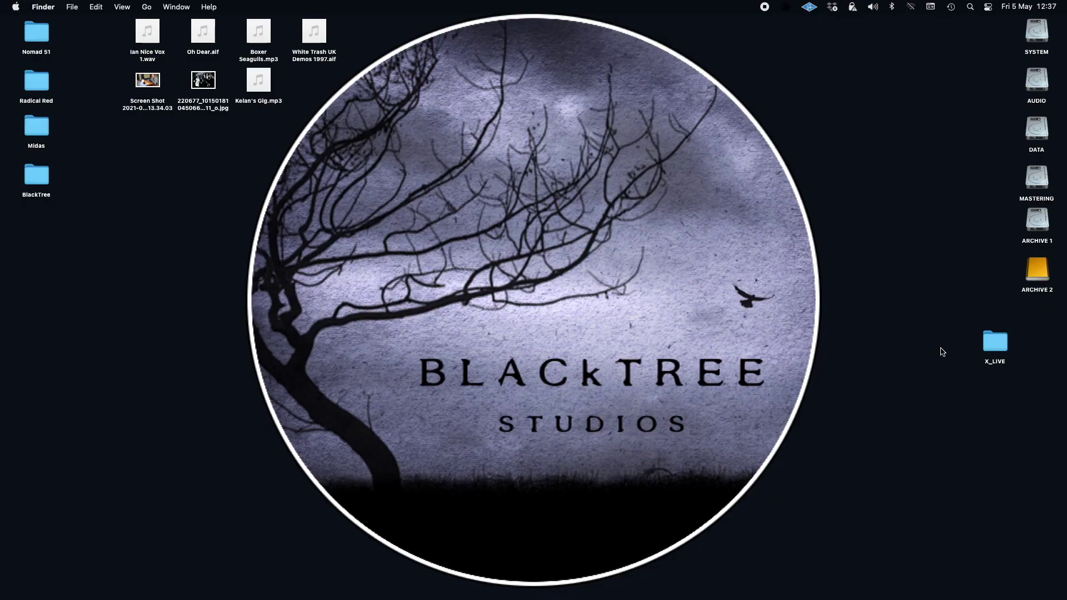
Open the X_LIVE folder to reveal the 56A39147 recording folder and its WAV files.
double_click(1000, 349)
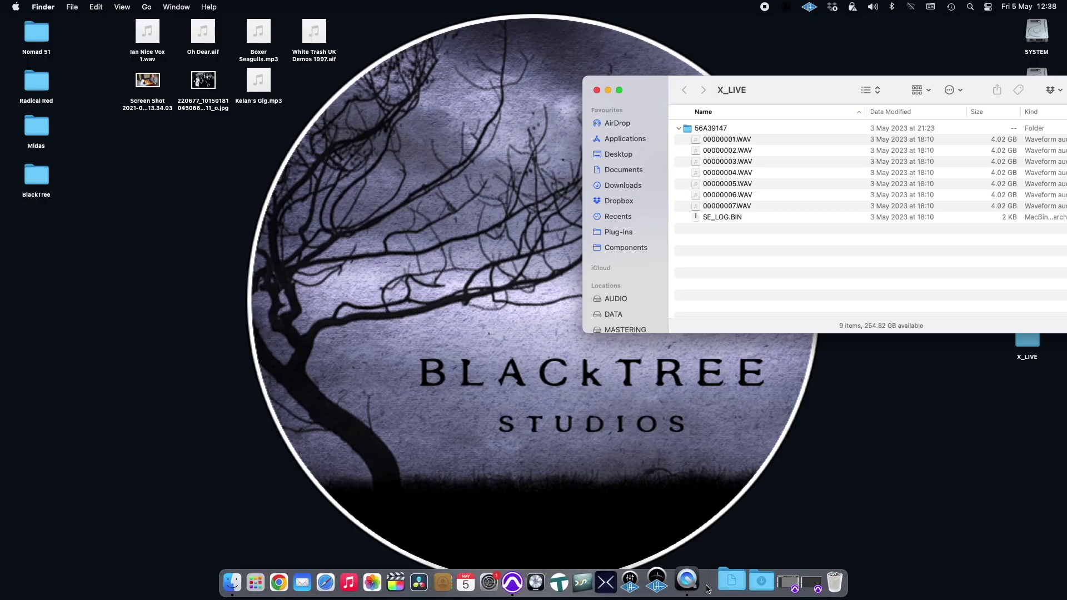
Create 16 new mono audio tracks, Audio 1 through Audio 16, in the X Live Demo session.
click(777, 583)
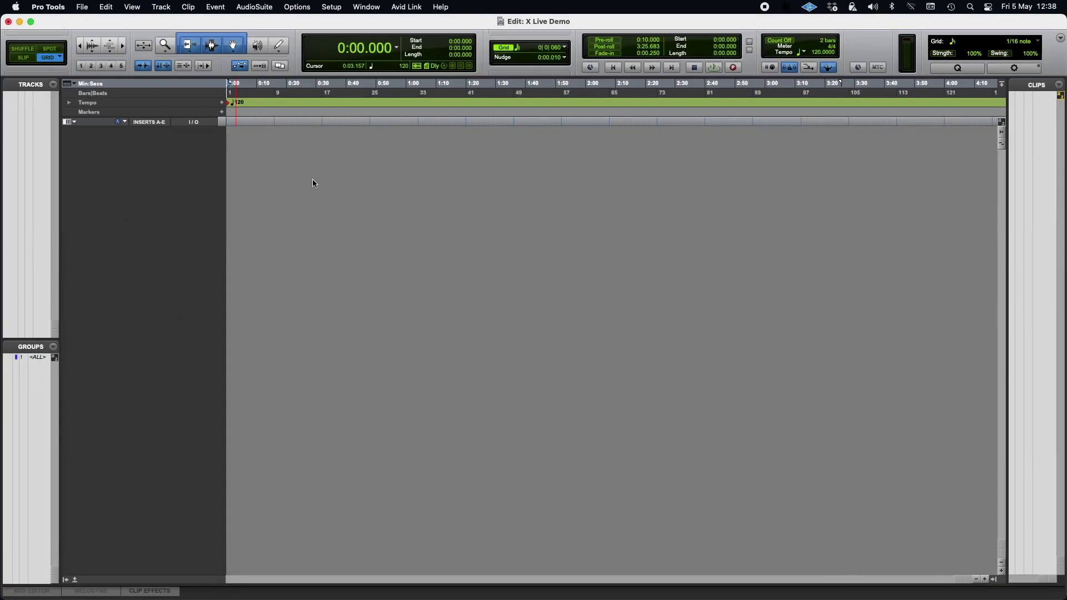
click(164, 8)
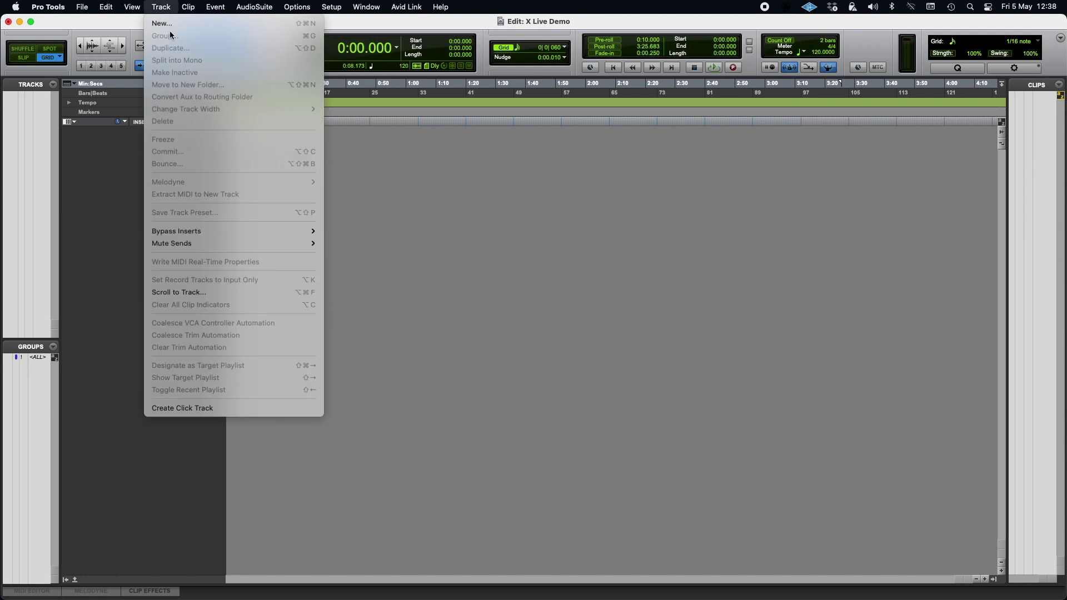
click(169, 23)
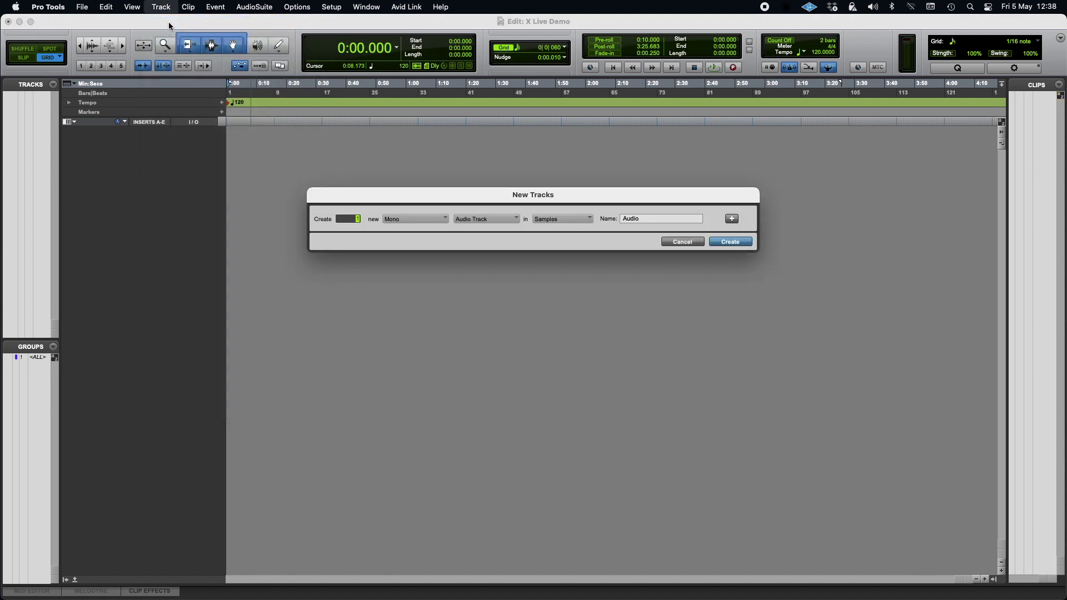
text(16)
click(730, 241)
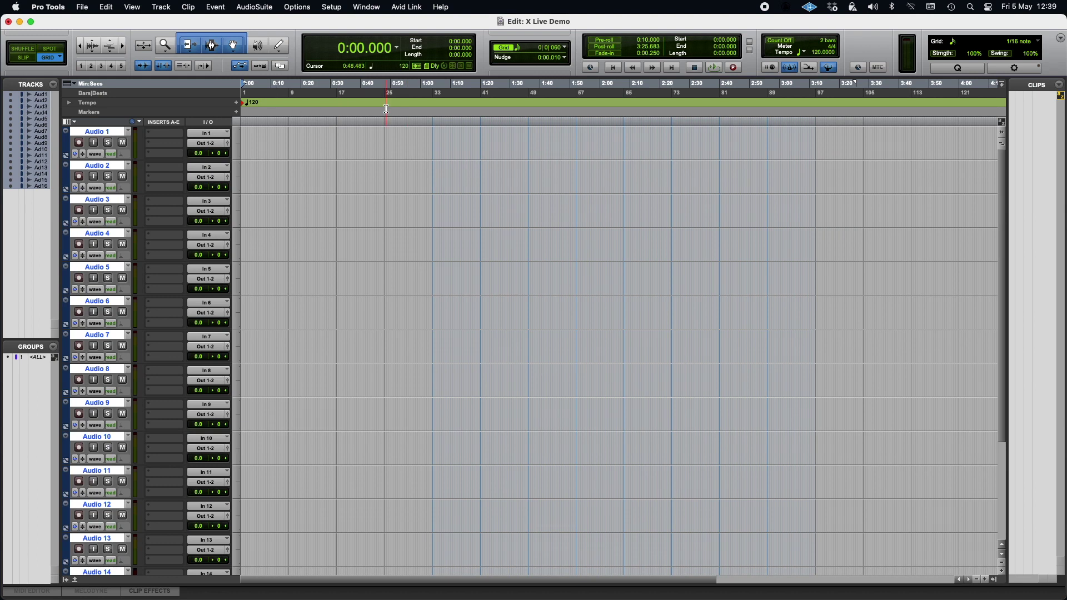
Add 00000001.WAV through 00000004.WAV from folder 56A39147 to the Clips to Import list.
click(83, 7)
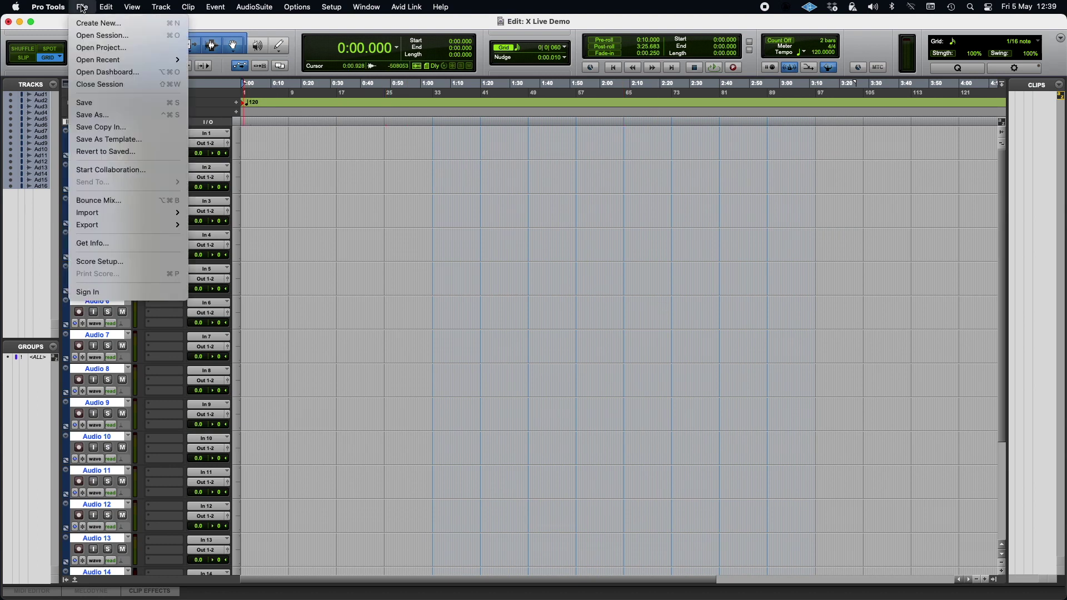
mouse_move(117, 223)
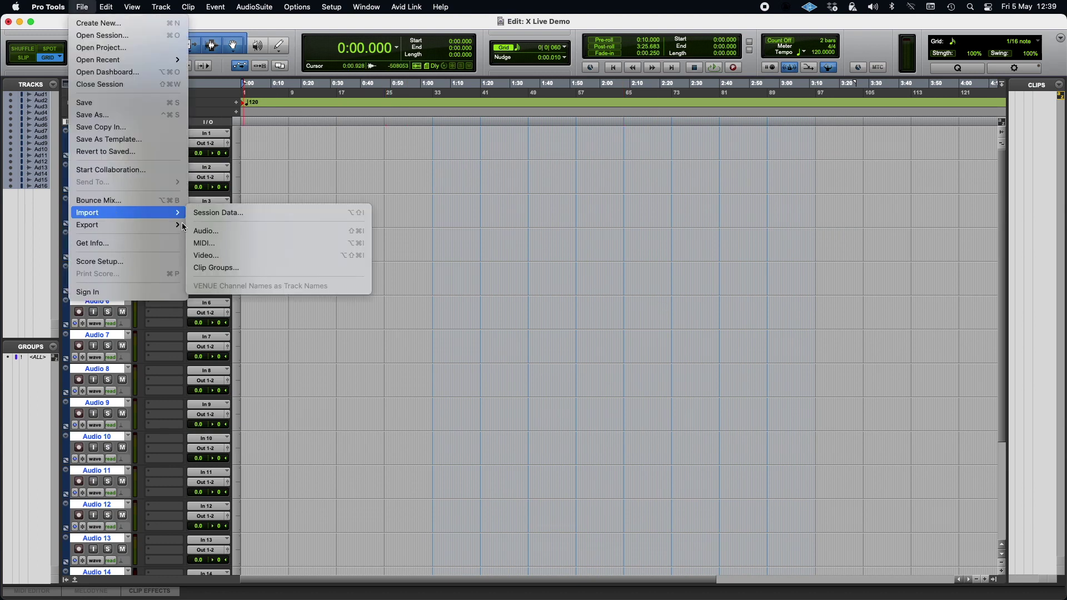
mouse_move(179, 212)
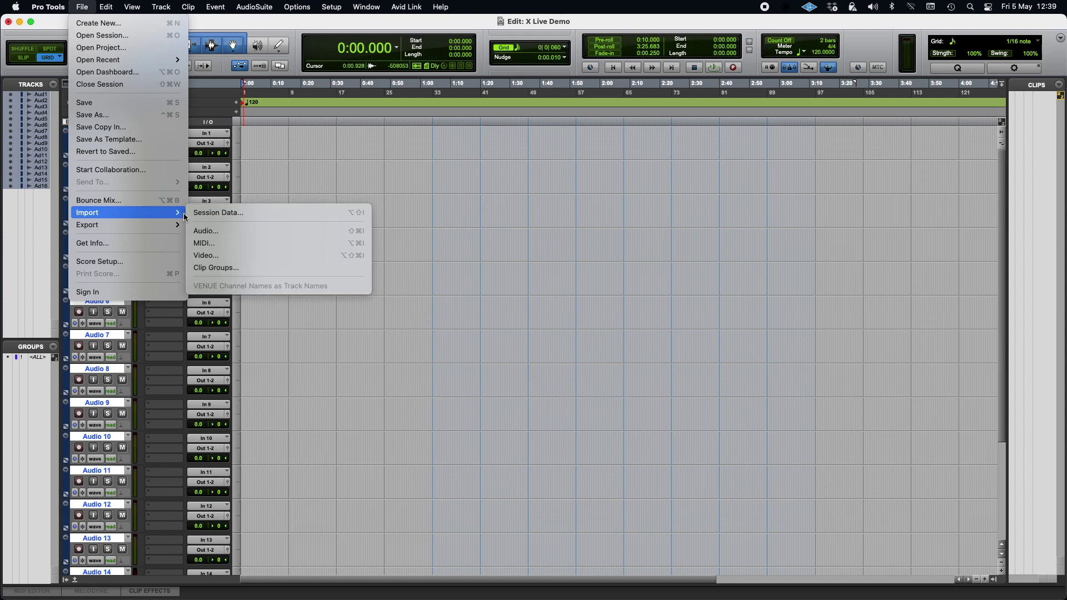
click(210, 236)
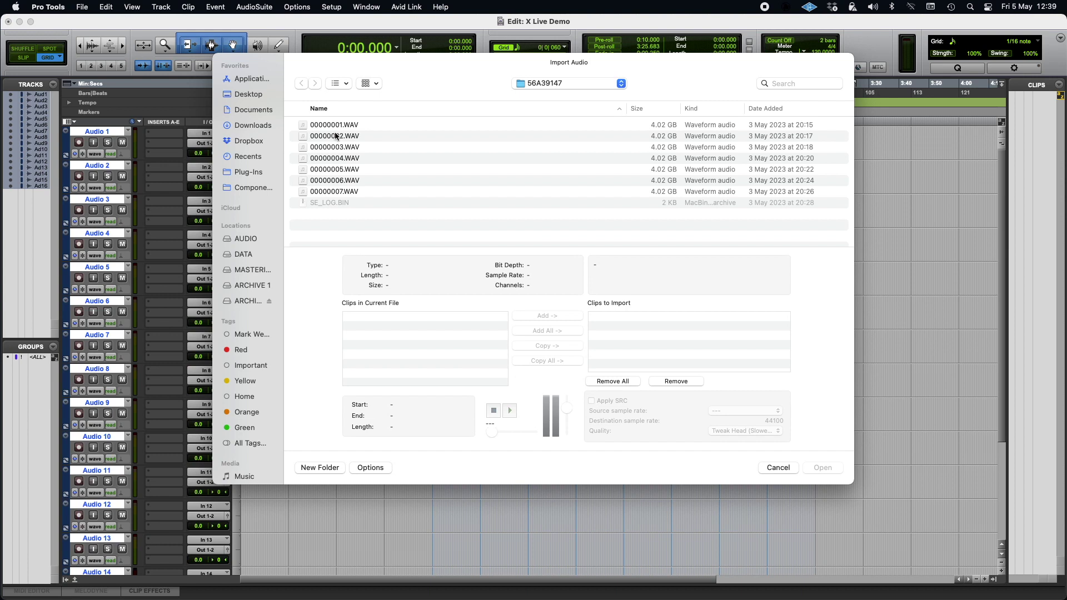
click(329, 128)
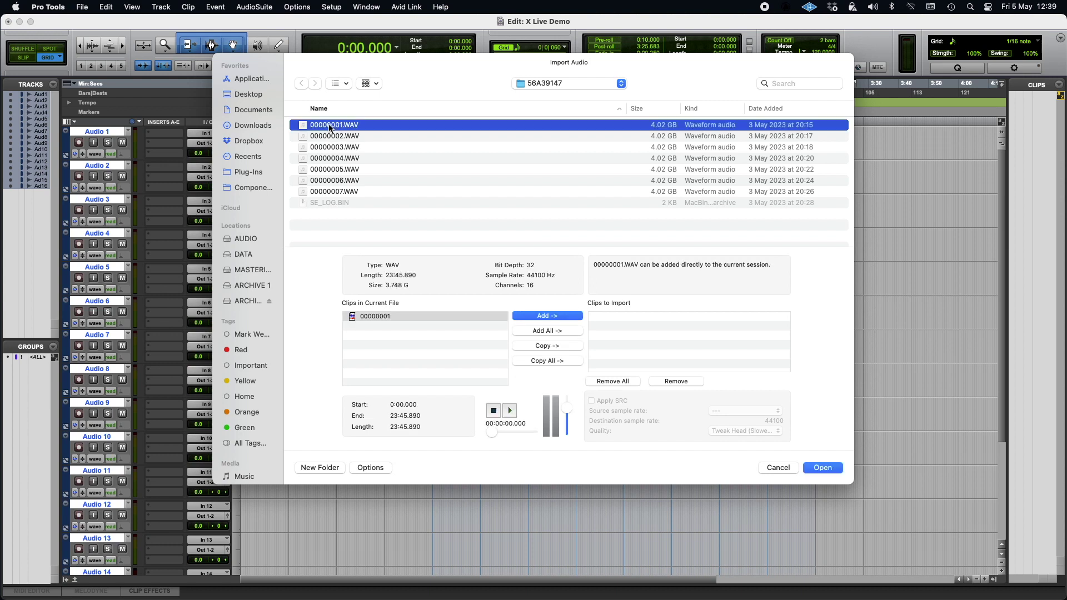
shift+click(330, 159)
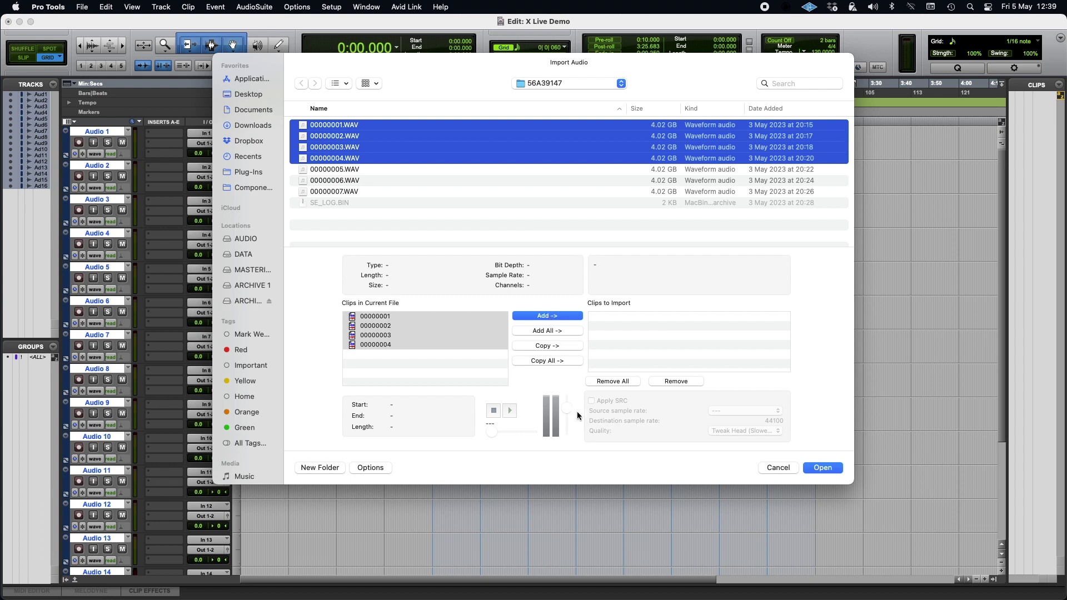
click(547, 361)
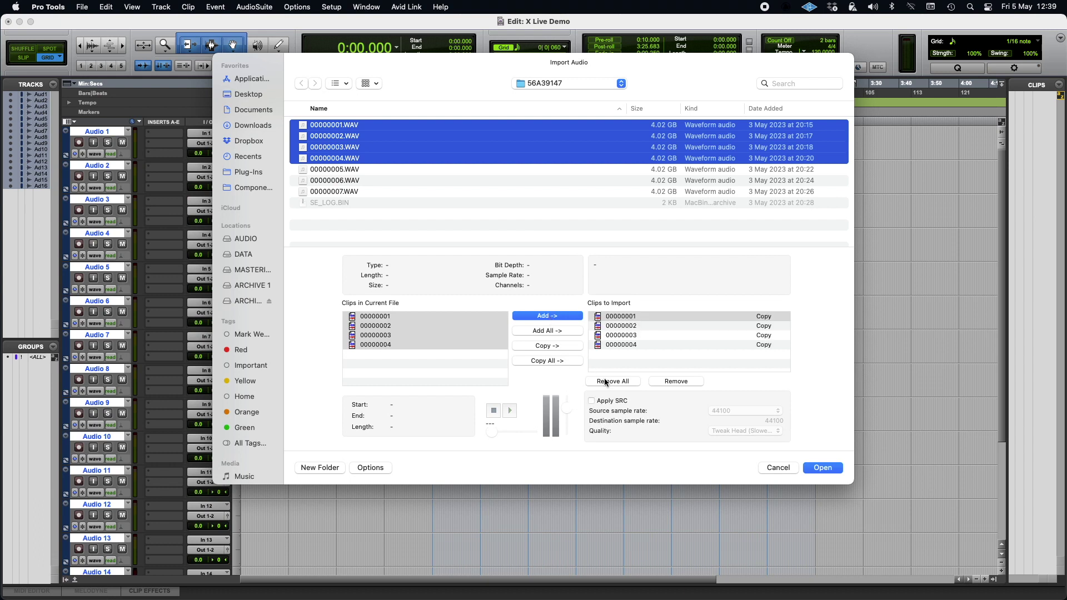
Import the four WAV clips into the Clip List only, accepting the default destination folder.
click(841, 468)
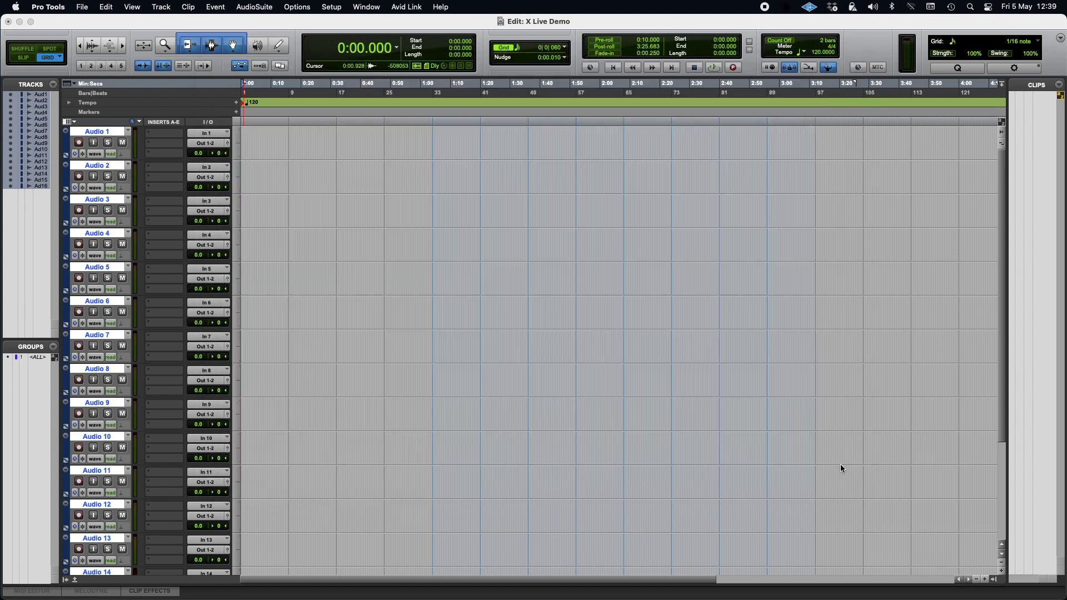
click(821, 468)
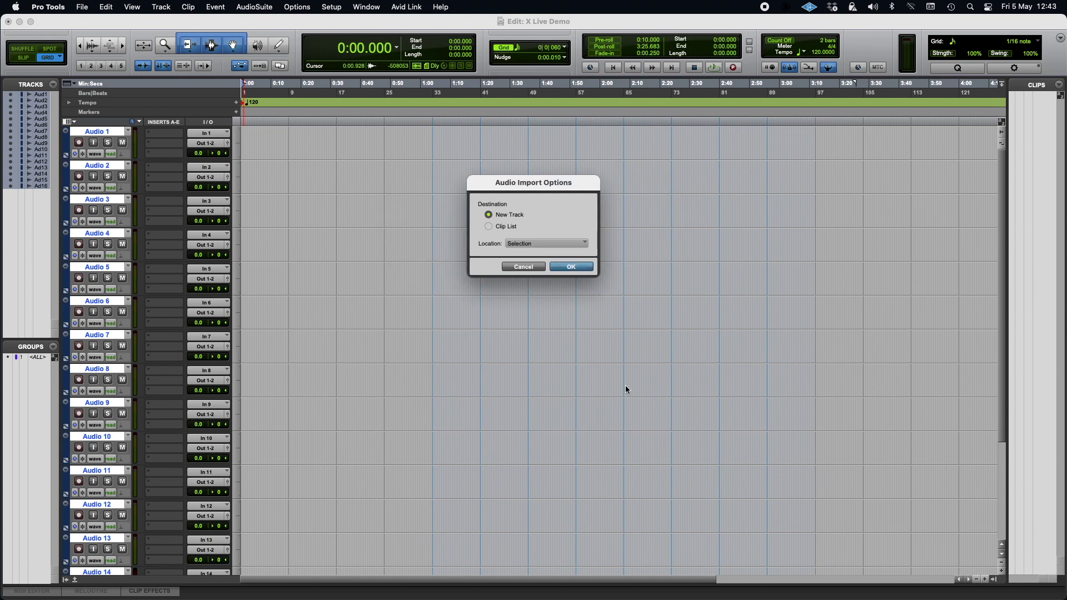
click(511, 227)
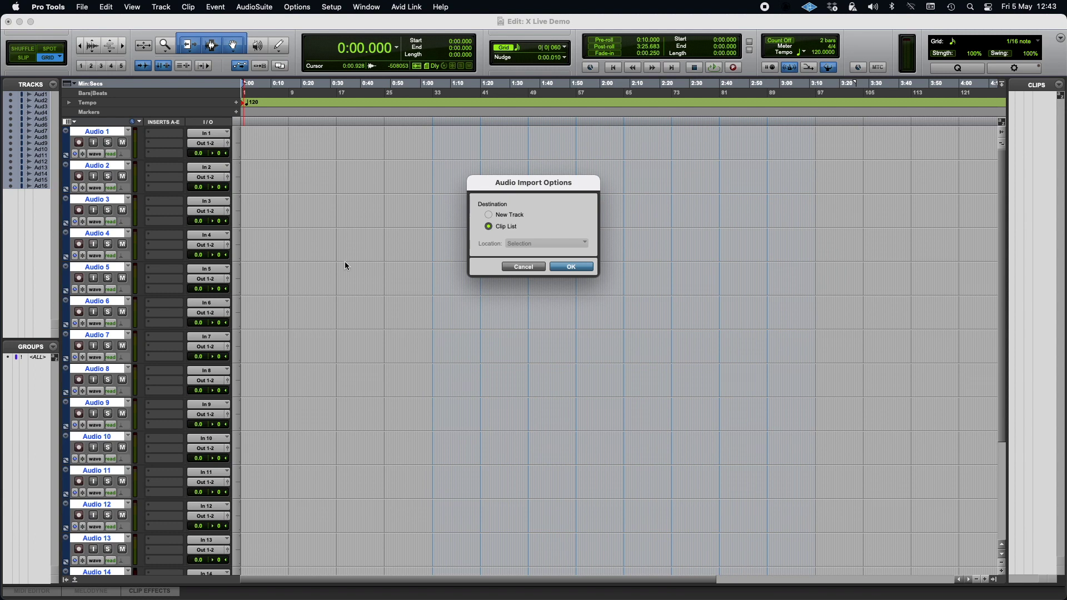
click(574, 268)
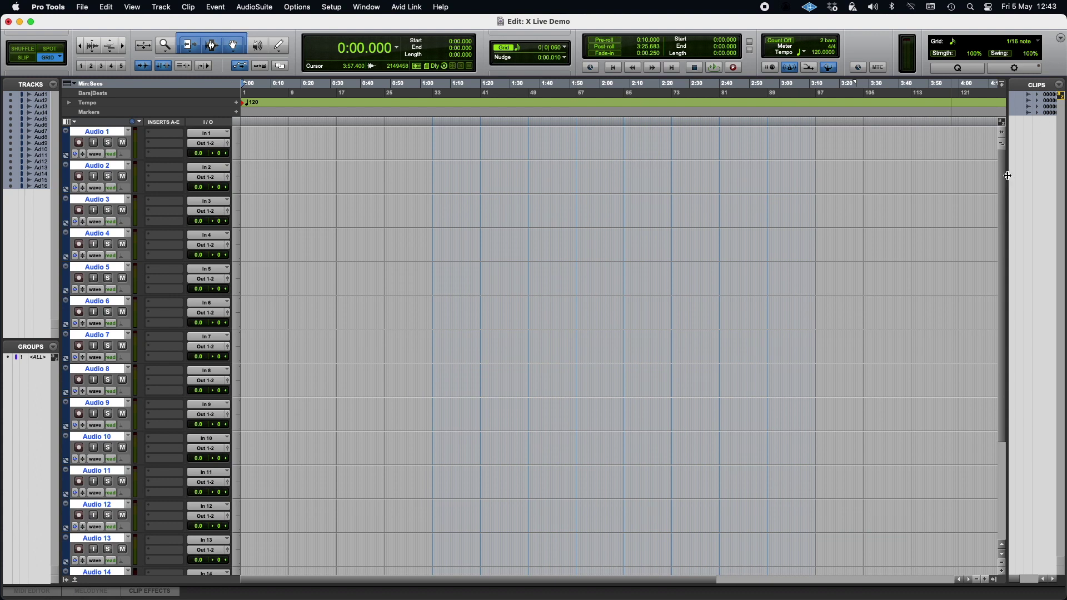
Widen the Clips list and drop clip 00000001 onto Audio 1 at 0:00, filling all tracks.
drag(1006, 179, 910, 187)
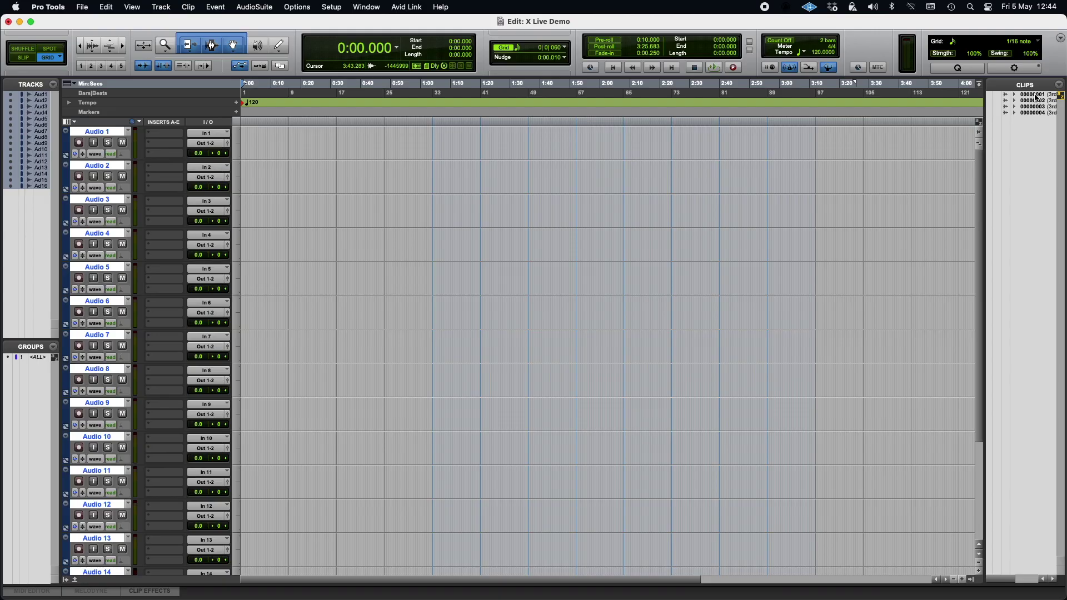
click(1036, 95)
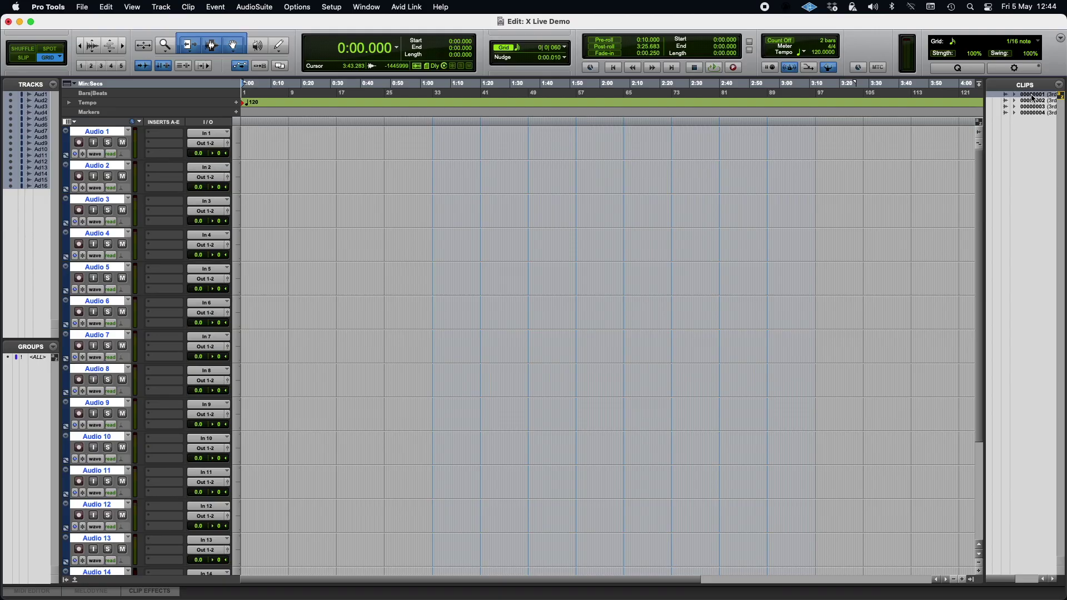
drag(1036, 98, 695, 167)
drag(533, 185, 233, 144)
key(super+z)
key(super+shift+z)
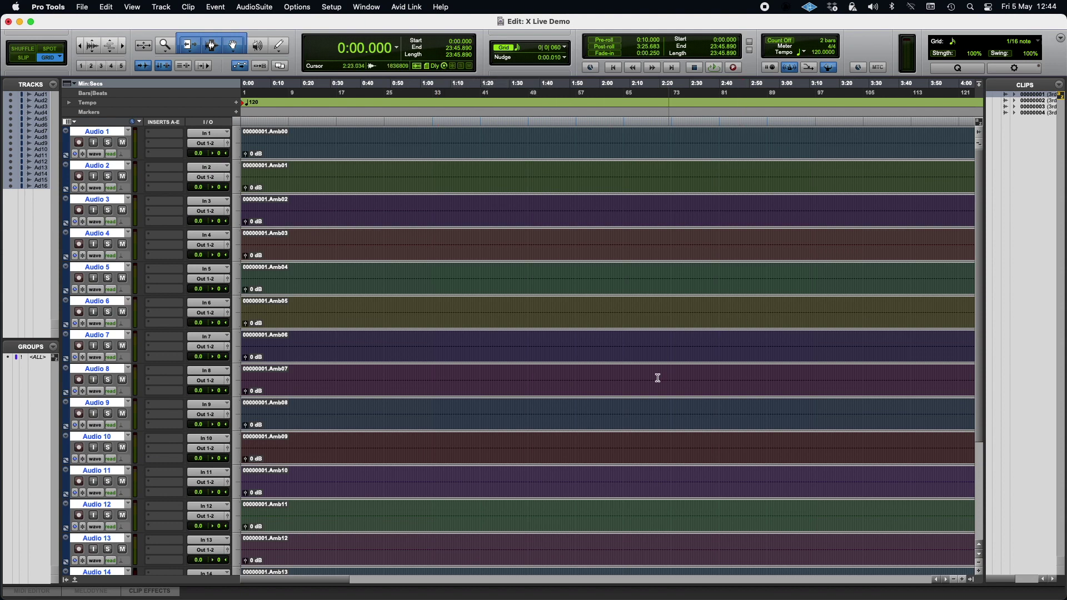
Zoom out and play back from 3:13.250 to check the placed 00000001 clips.
key(super+bracketleft)
key(super+bracketleft)
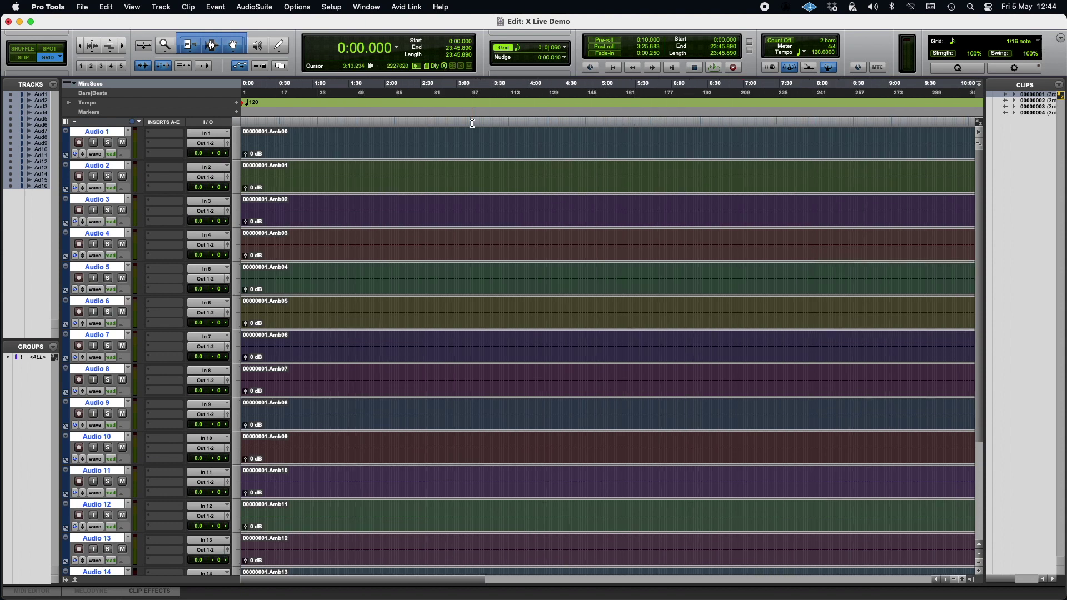
click(472, 123)
key(space)
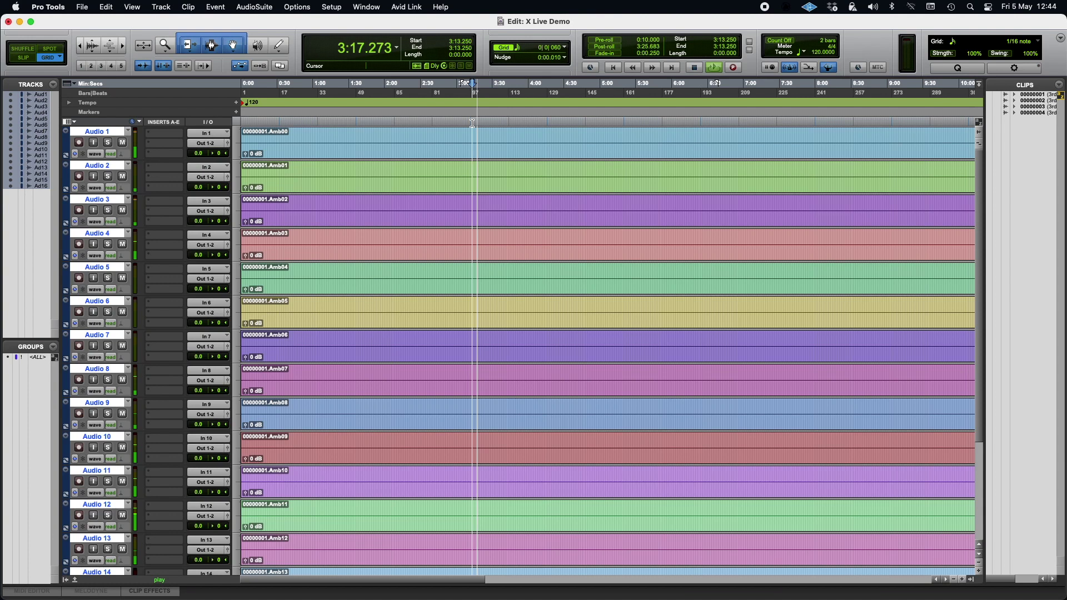
key(space)
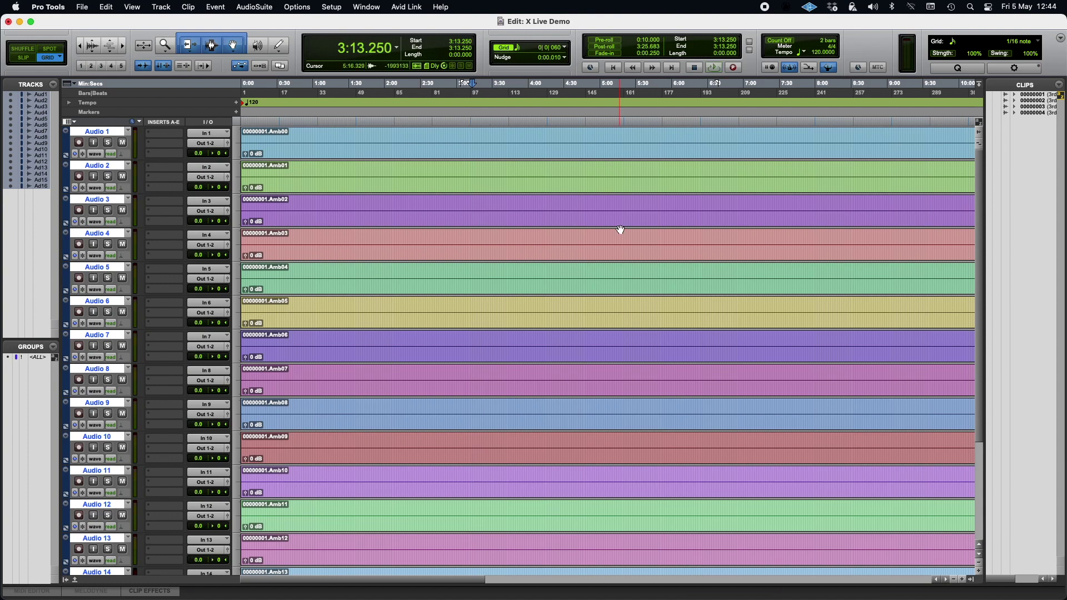
Drag clip 00000002 from the Clips list onto the tracks after the 00000001 clips.
scroll(621, 230, down, 6)
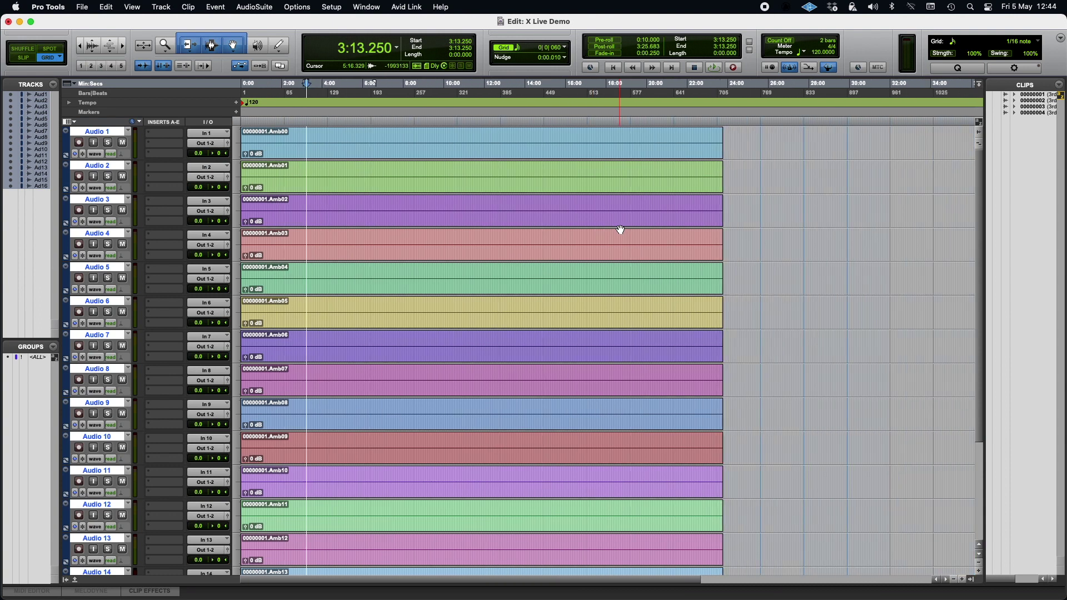
scroll(621, 229, down, 2)
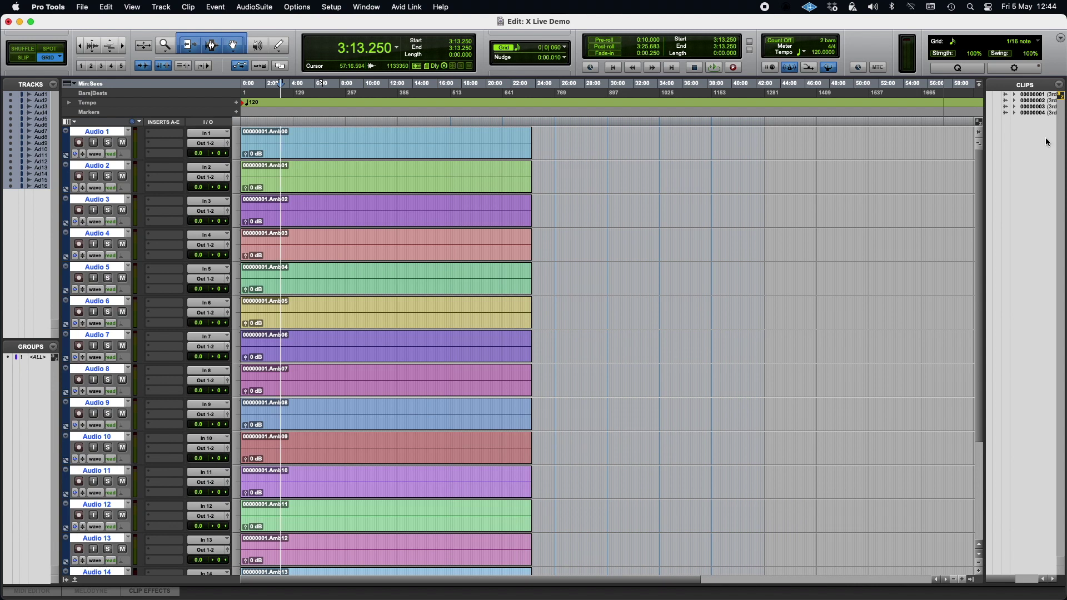
click(1044, 102)
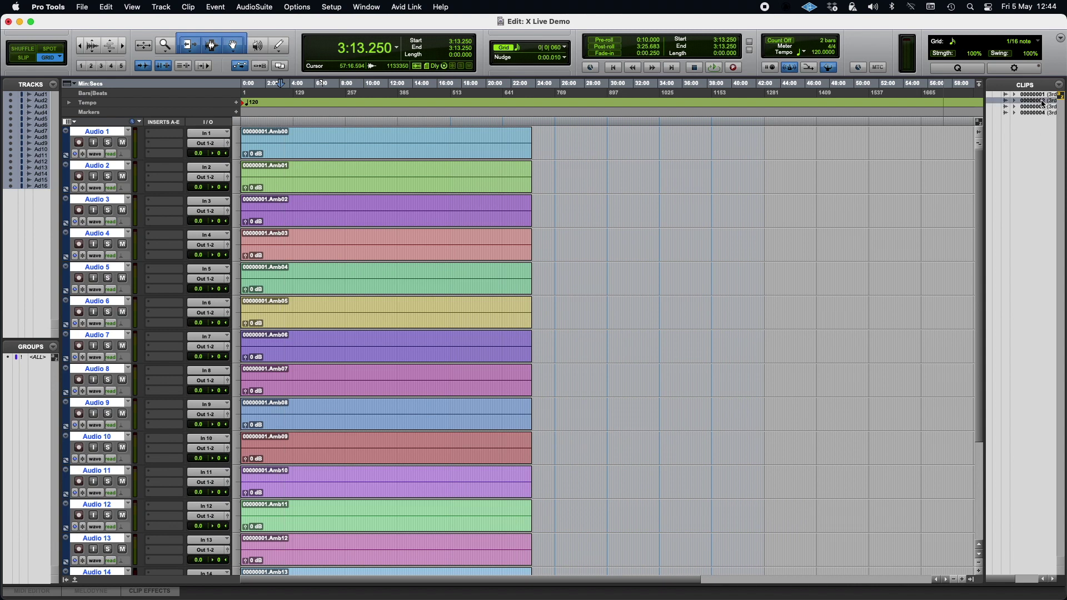
key(ctrl+alt+Up)
key(ctrl+alt+Up)
key(ctrl+alt+Down)
key(ctrl+alt+Down)
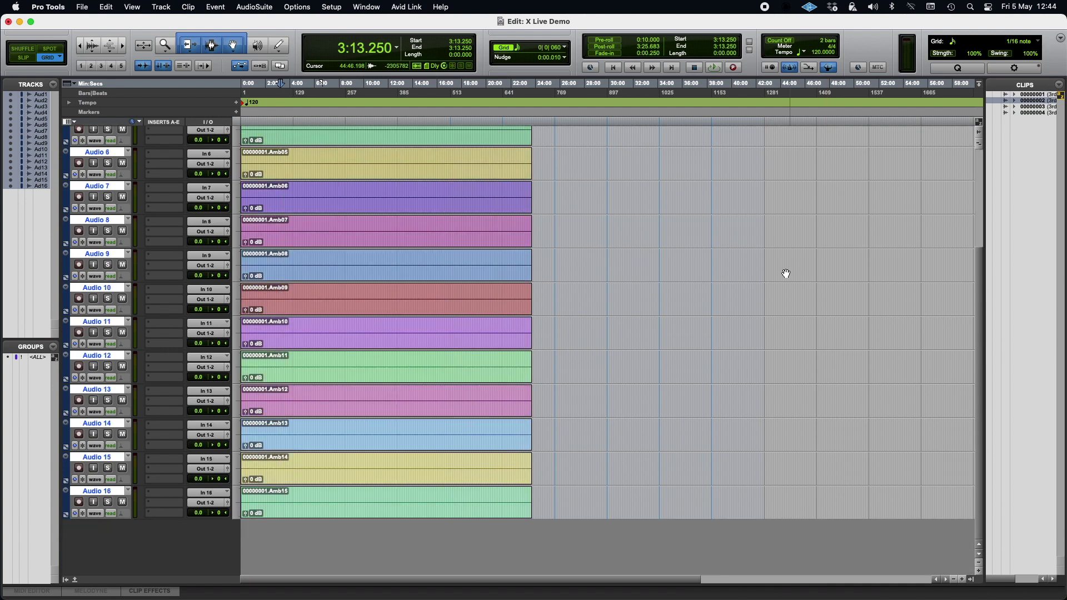
drag(1041, 104, 532, 152)
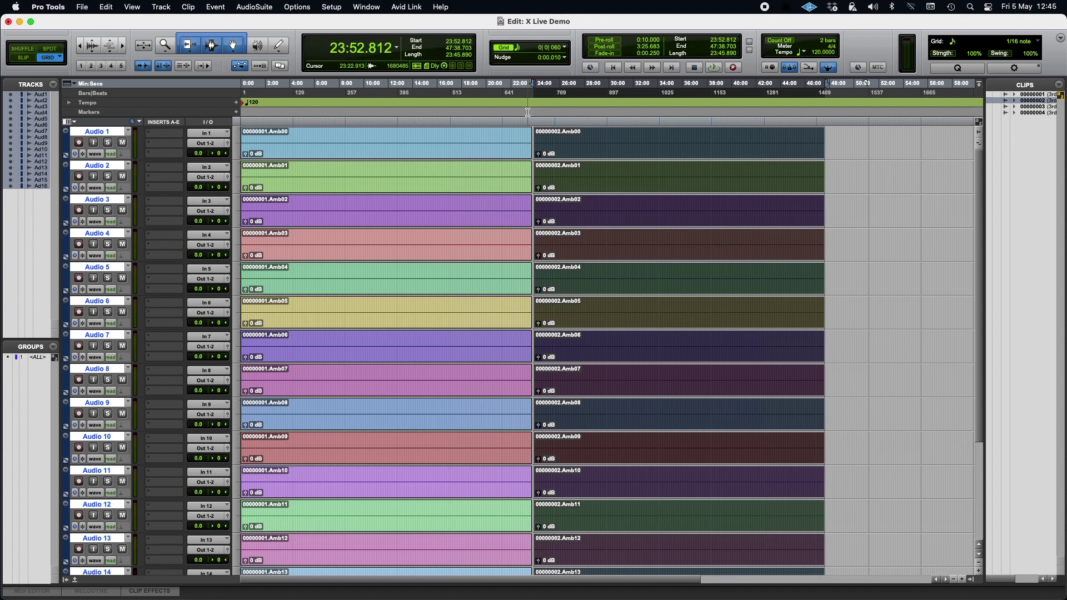
Zoom in on the edit point and slide the 00000002 clips left to start at 23:45.906.
key(super+bracketright)
key(super+bracketright)
key(super+bracketright)
key(super+bracketright)
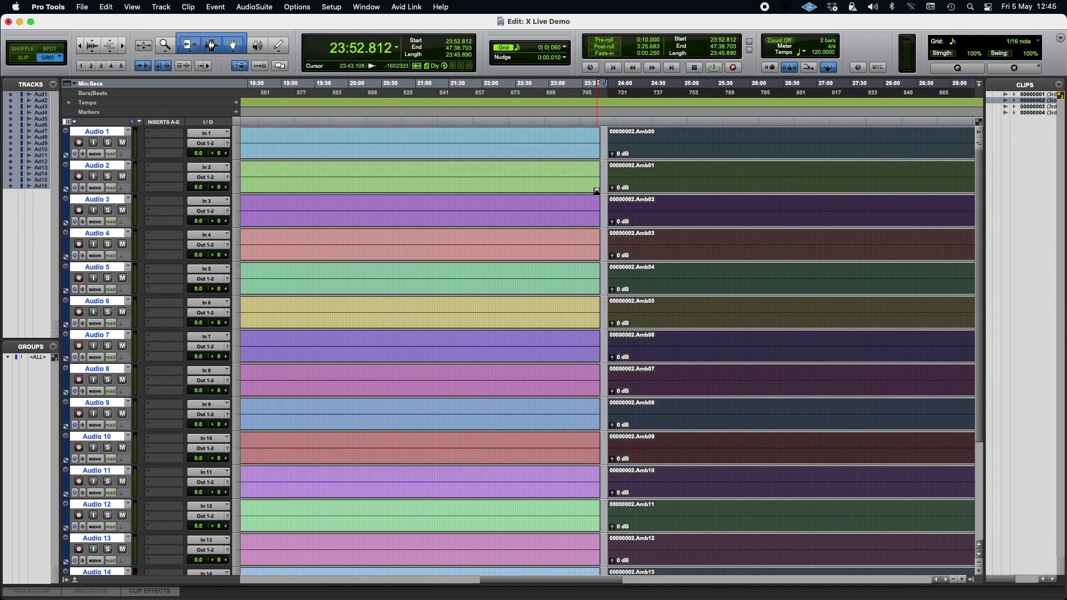
key(super+bracketright)
key(super+bracketright)
key(super+bracketright)
key(super+bracketright)
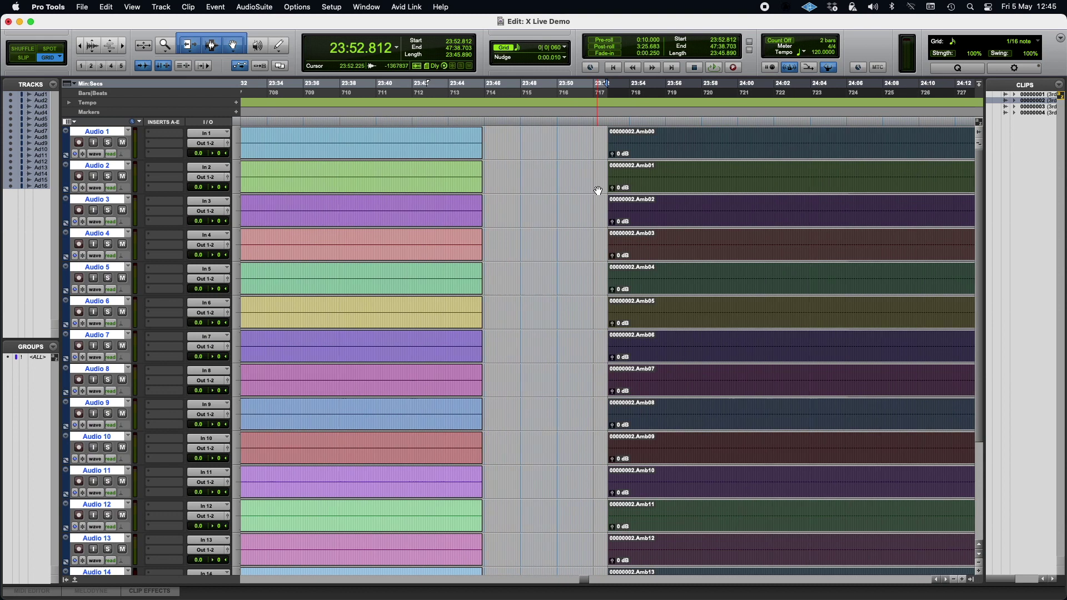
drag(649, 153, 426, 155)
key(super+bracketright)
key(super+bracketright)
key(super+bracketright)
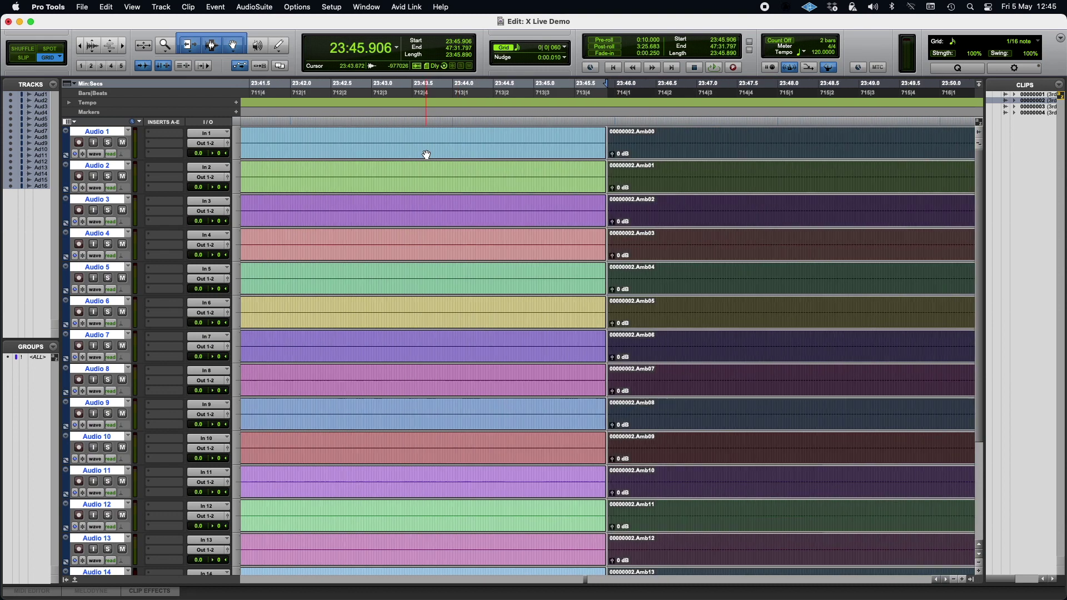
key(super+bracketright)
key(super+bracketright)
key(super+bracketright)
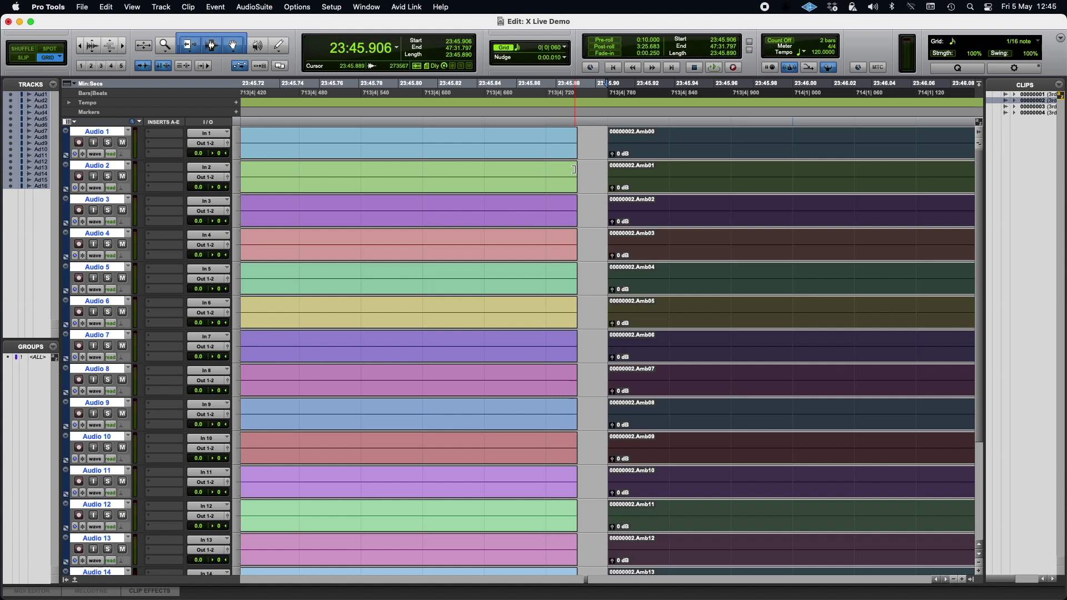
Change the grid value from a note value to the Samples scale, set to 1 sample.
click(566, 49)
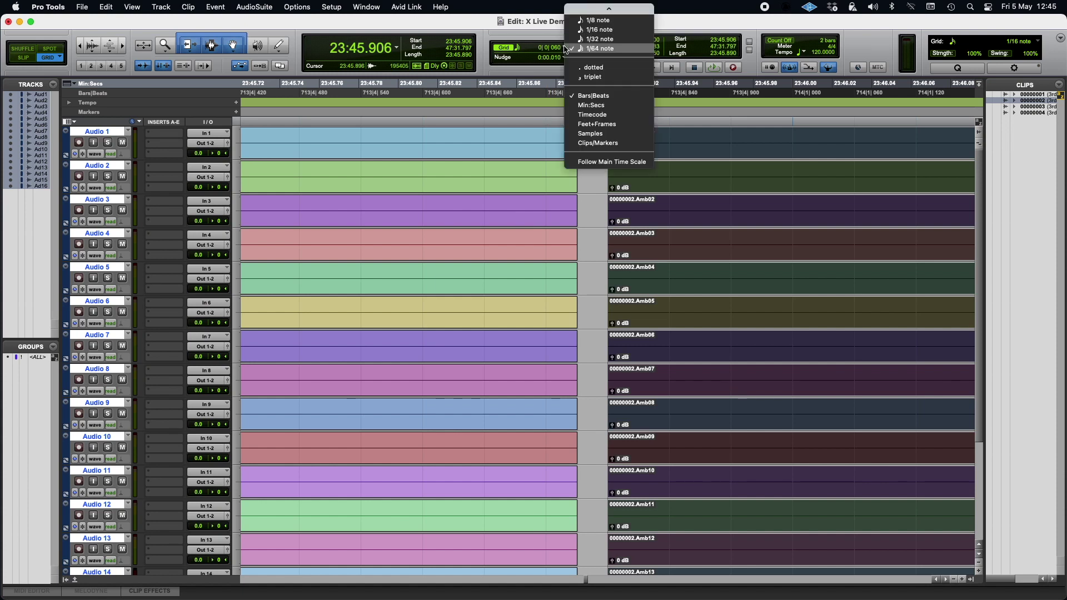
click(563, 56)
click(567, 49)
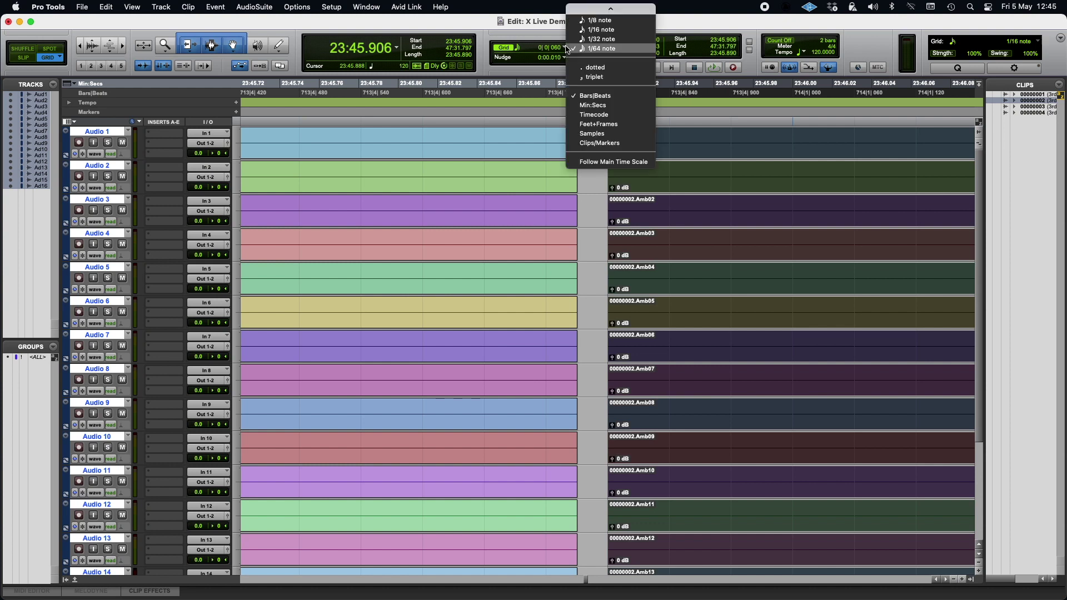
click(603, 133)
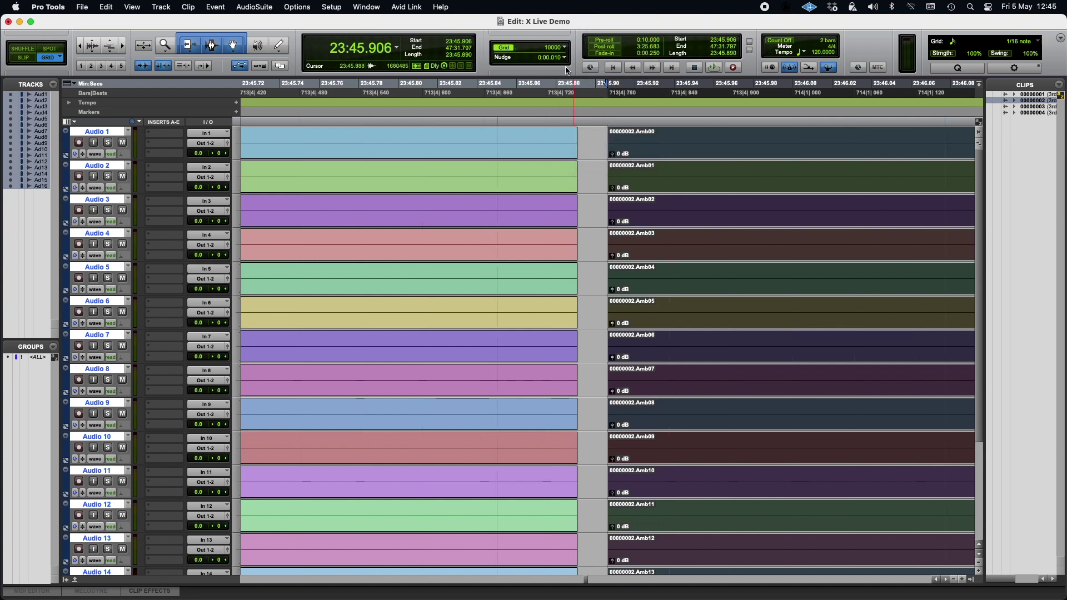
click(566, 49)
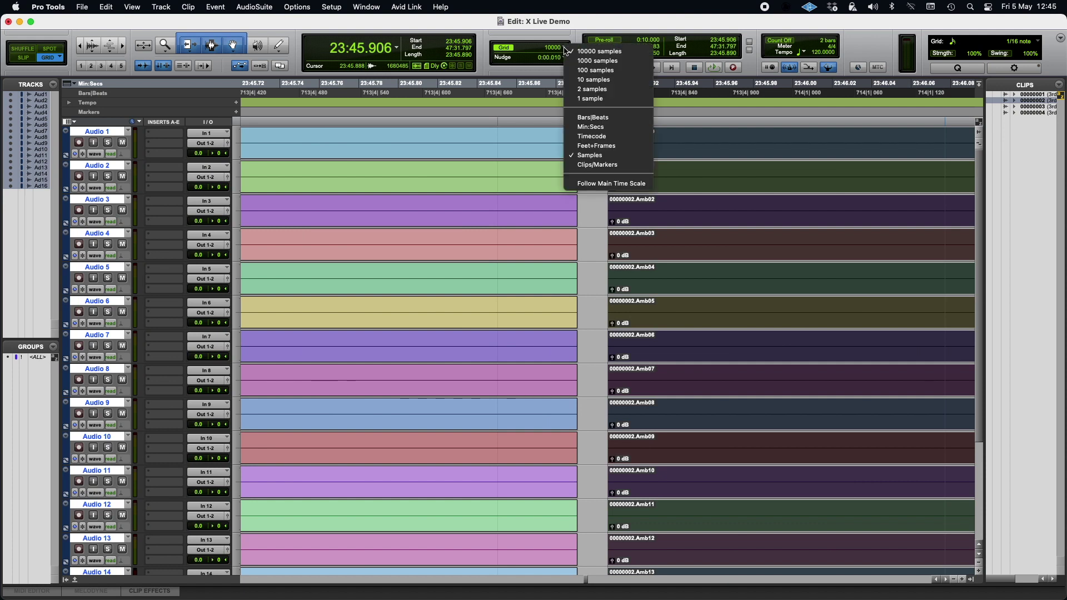
click(591, 99)
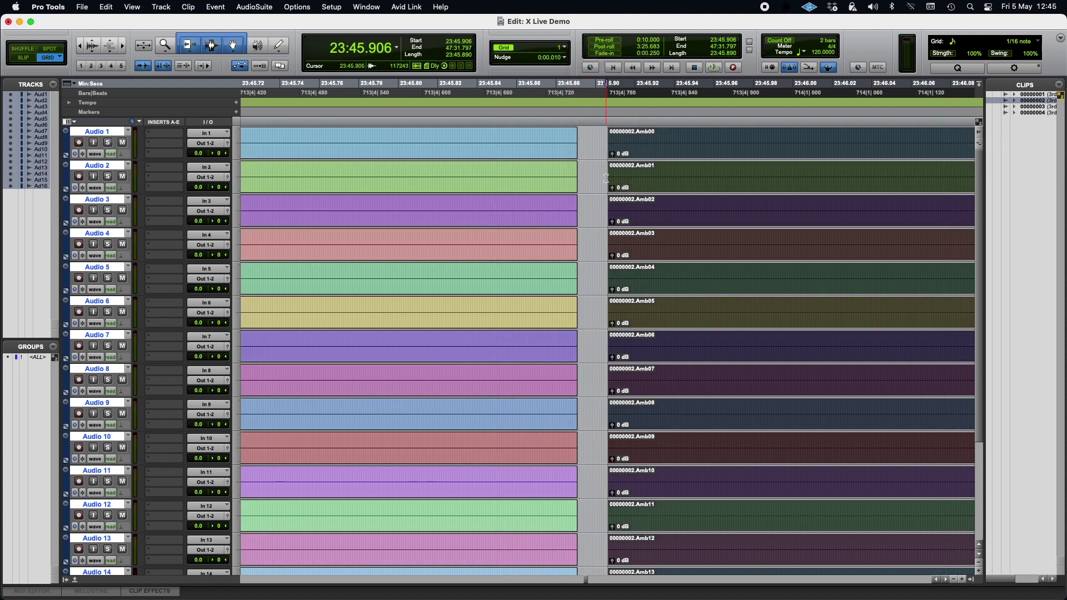
Drag the 00000002 clips left to 23:45.890 so they butt against the 00000001 clips.
scroll(607, 176, up, 2)
scroll(608, 175, up, 4)
scroll(867, 167, left, 3)
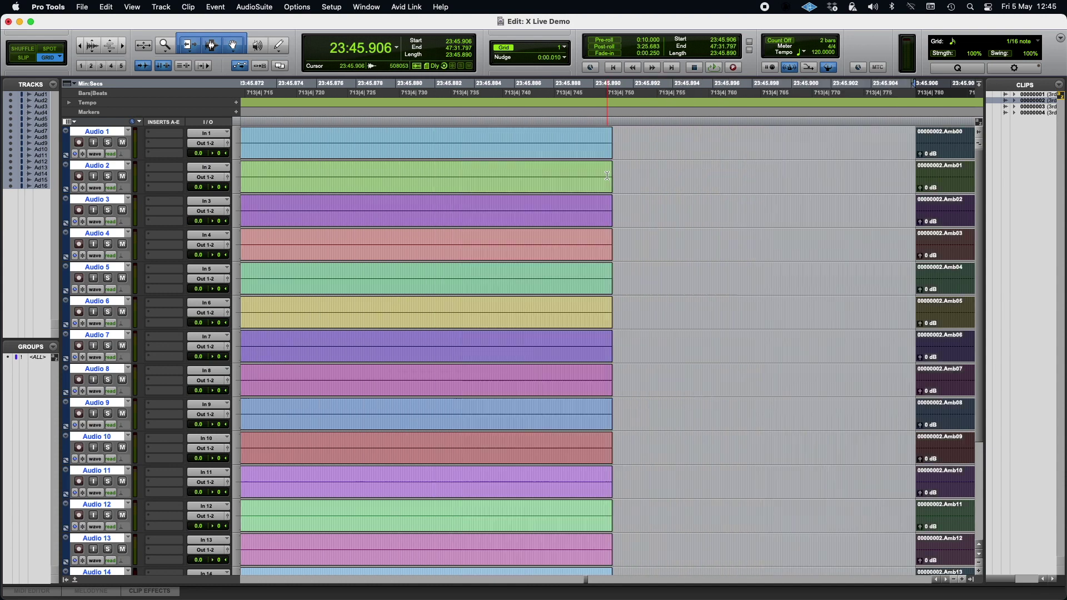
scroll(867, 166, right, 3)
drag(861, 152, 556, 123)
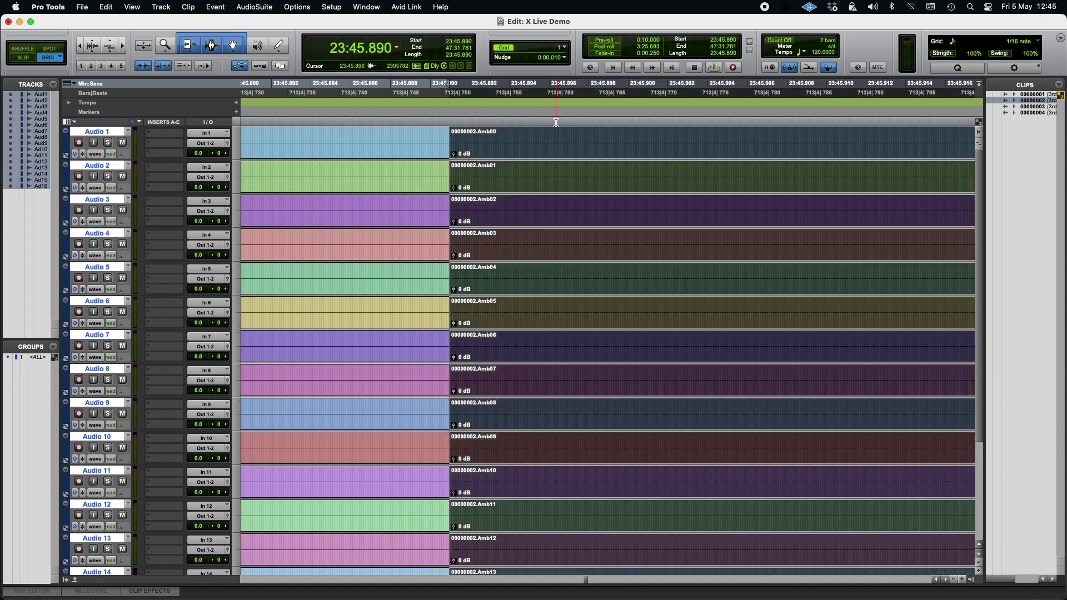
scroll(569, 192, left, 3)
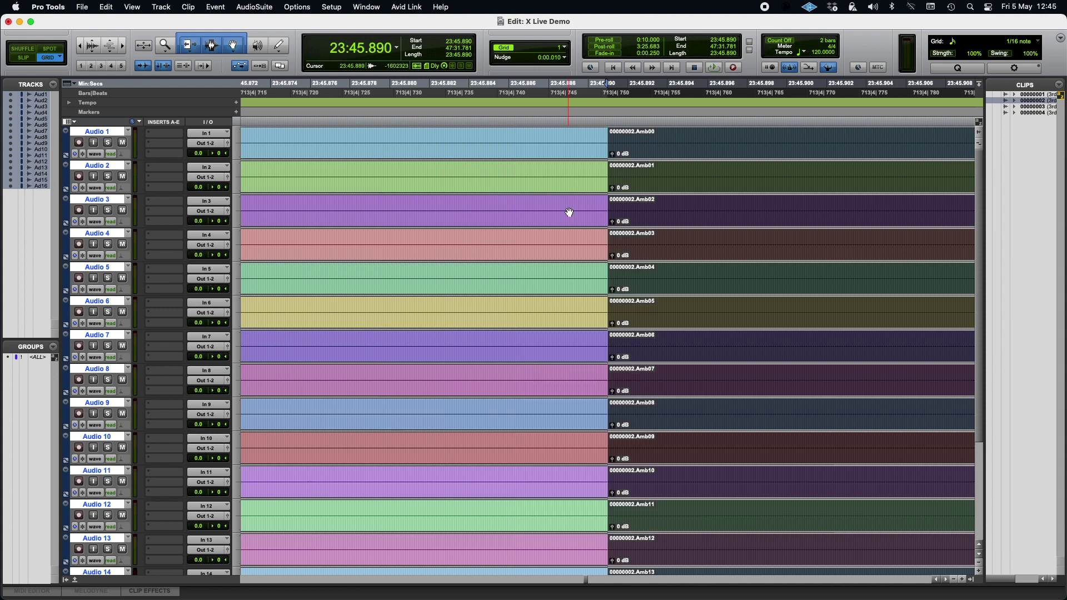
scroll(576, 279, up, 2)
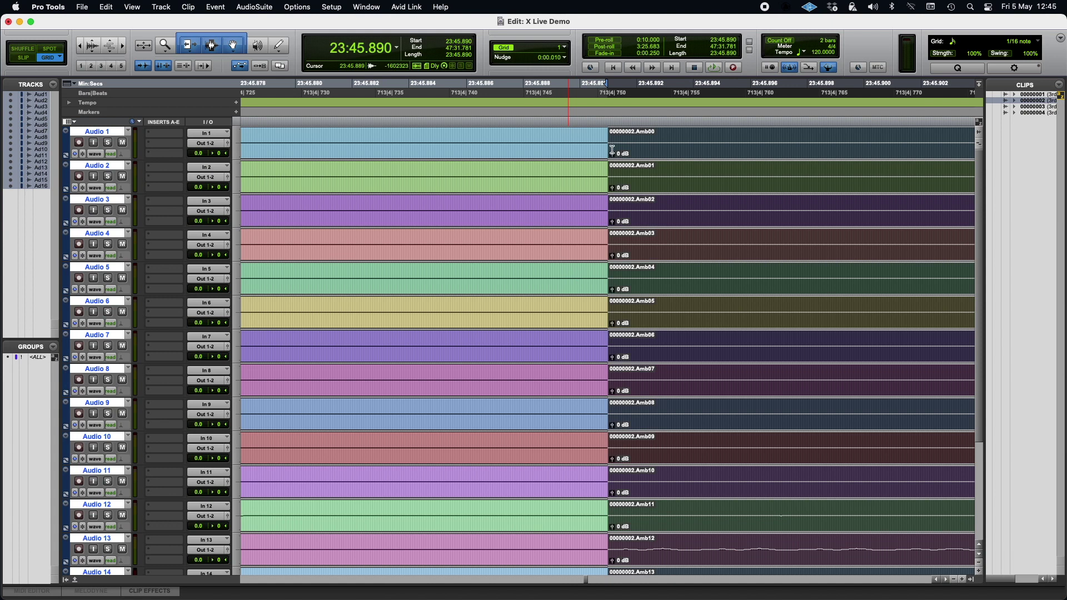
scroll(574, 261, up, 1)
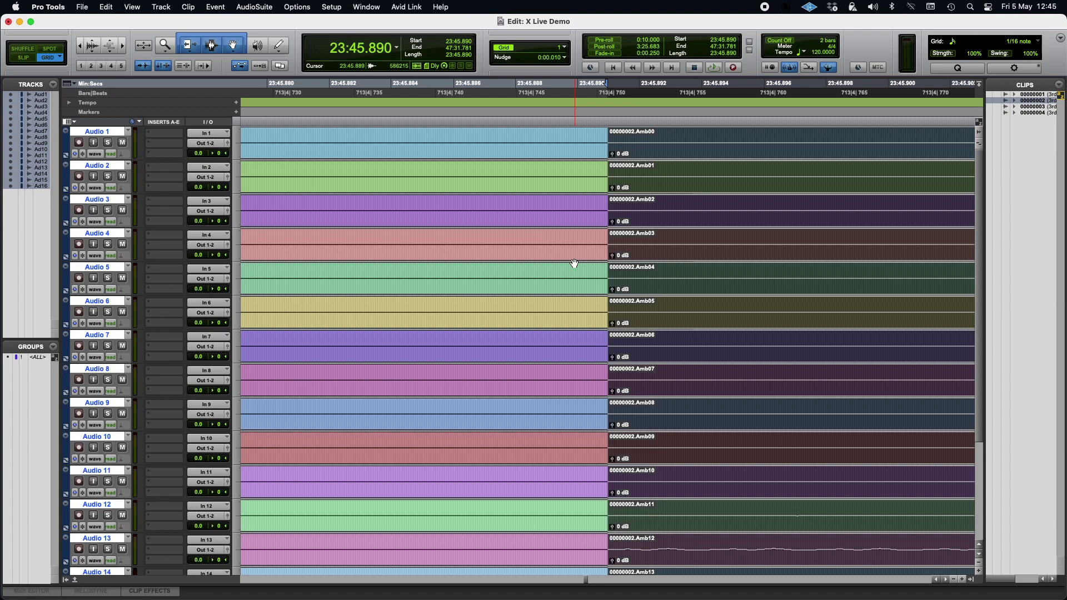
scroll(574, 264, down, 5)
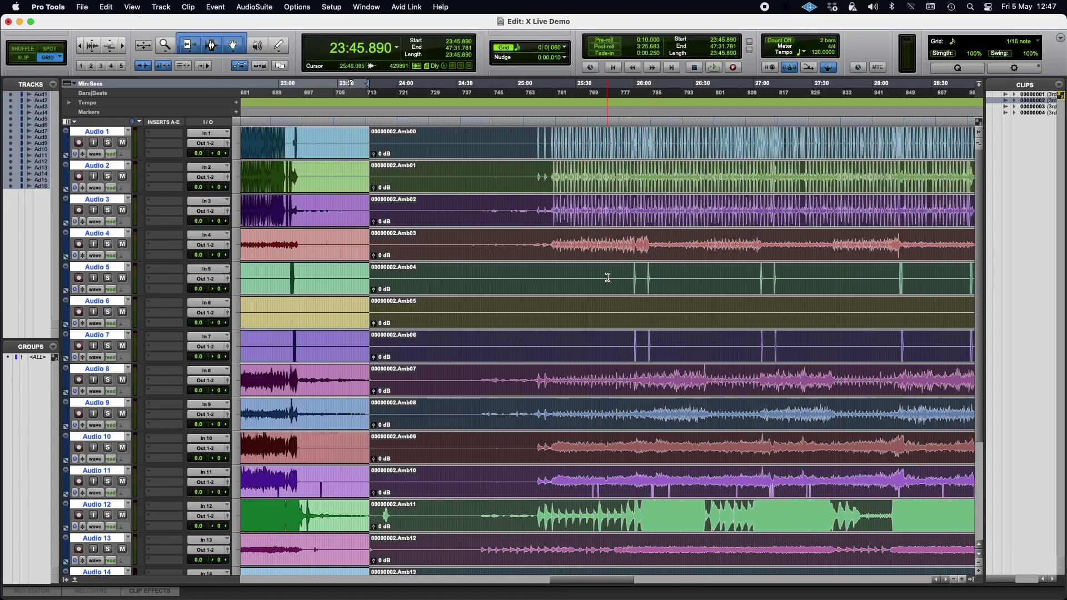
Scroll to the session end and switch the edit mode to Shuffle.
scroll(676, 290, right, 10)
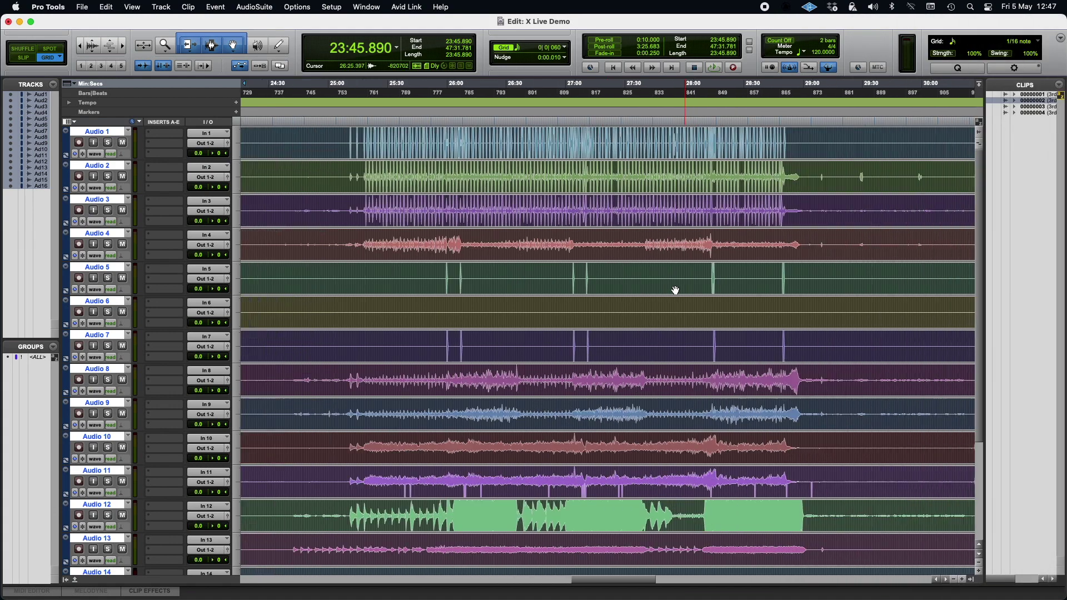
scroll(676, 290, right, 20)
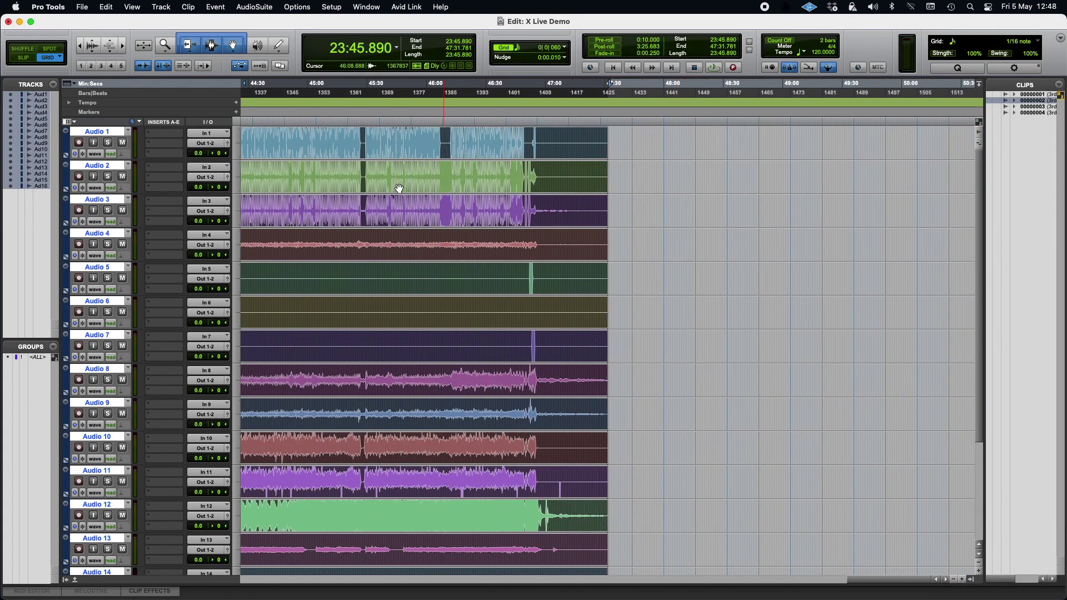
click(23, 51)
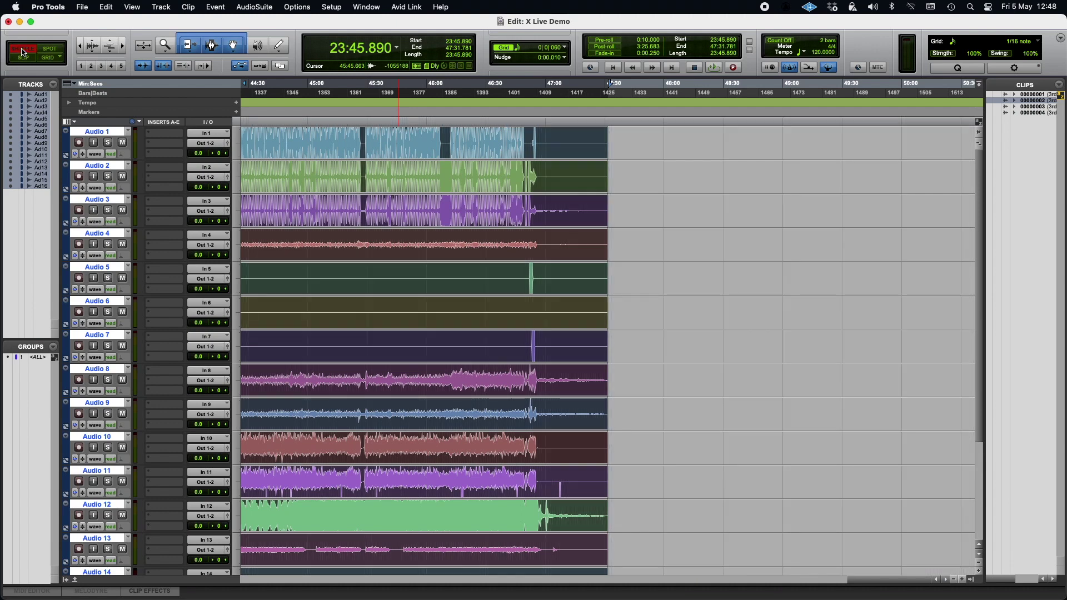
Insert the 00000003 clips on every track at 47:31.781, directly after the 00000002 clips.
click(628, 143)
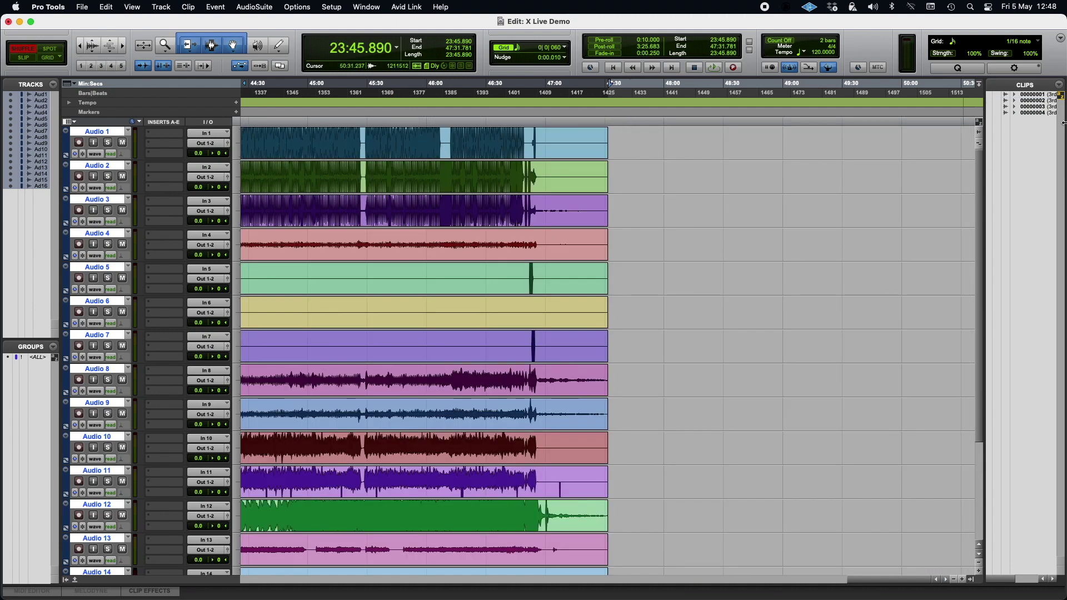
click(1047, 107)
click(844, 133)
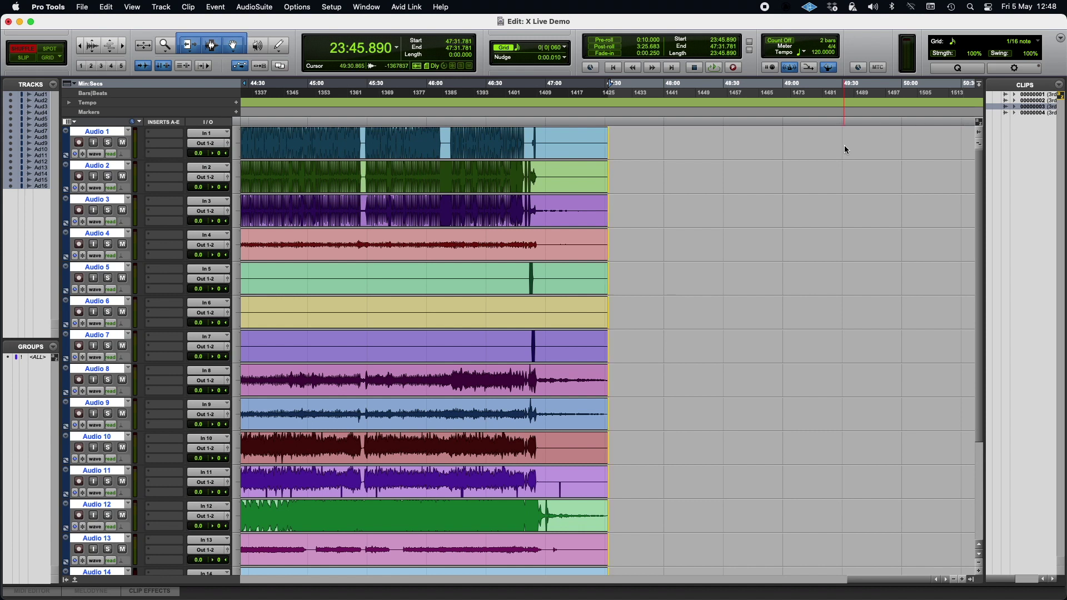
key(super+v)
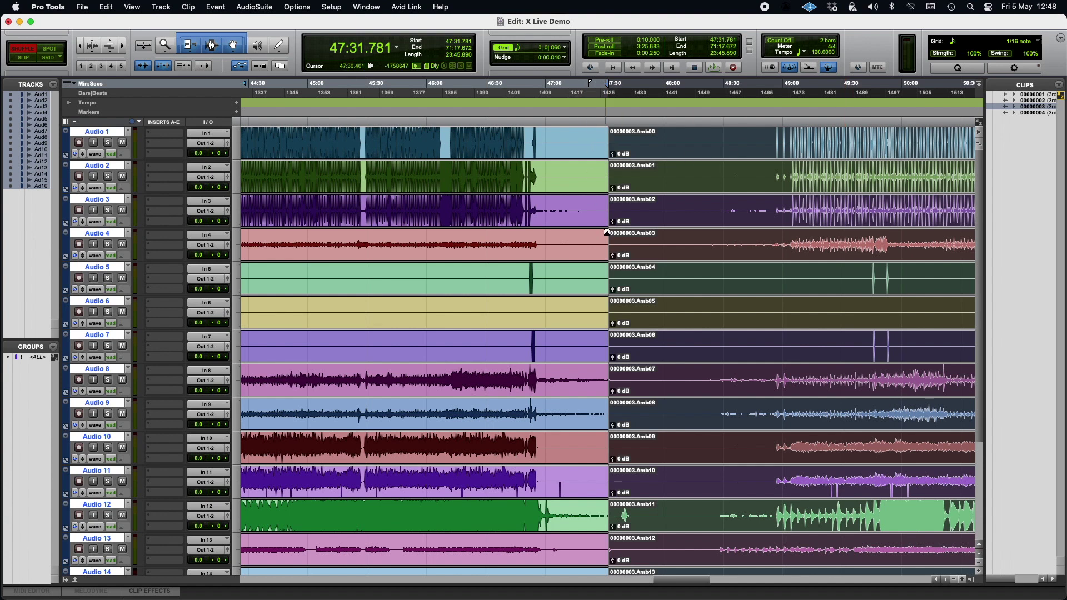
Drag clip 00000004 onto the tracks at 71:17.672, right after the 00000003 clips.
scroll(707, 262, right, 20)
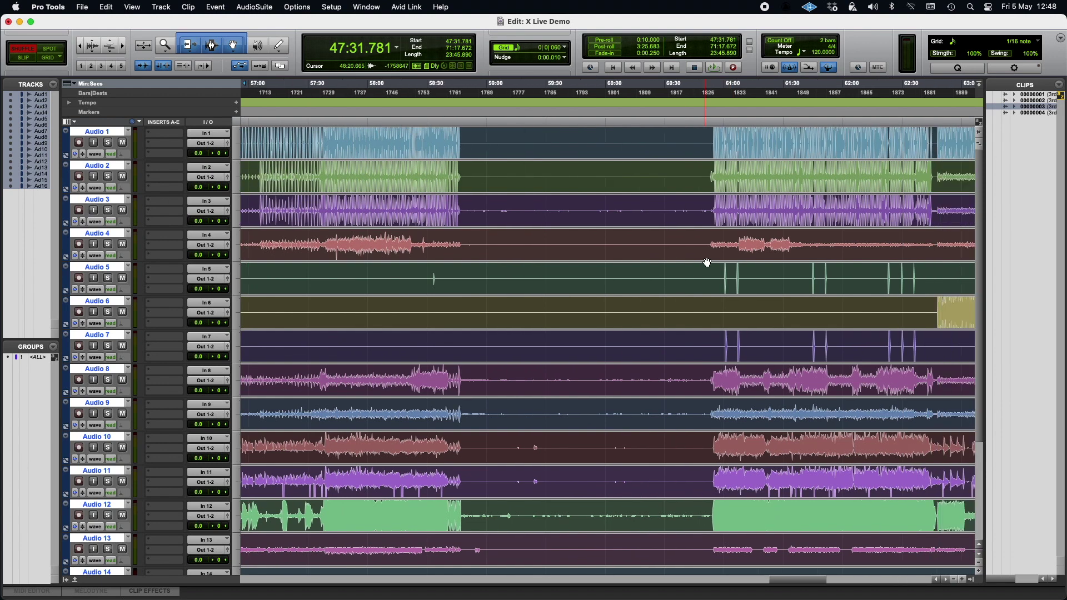
scroll(707, 262, right, 3)
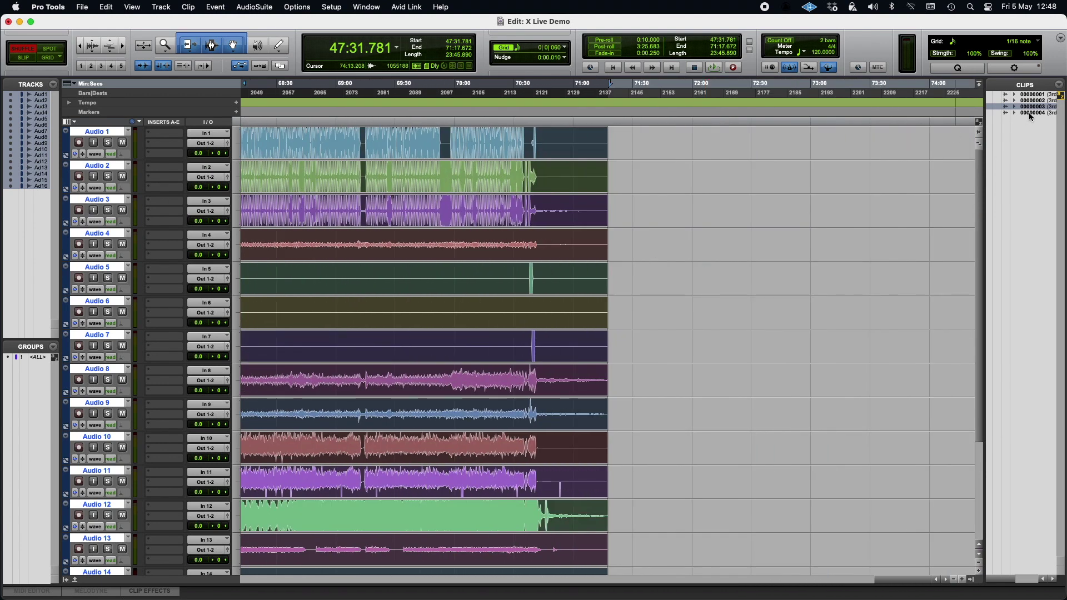
drag(1029, 112, 763, 156)
scroll(697, 254, down, 5)
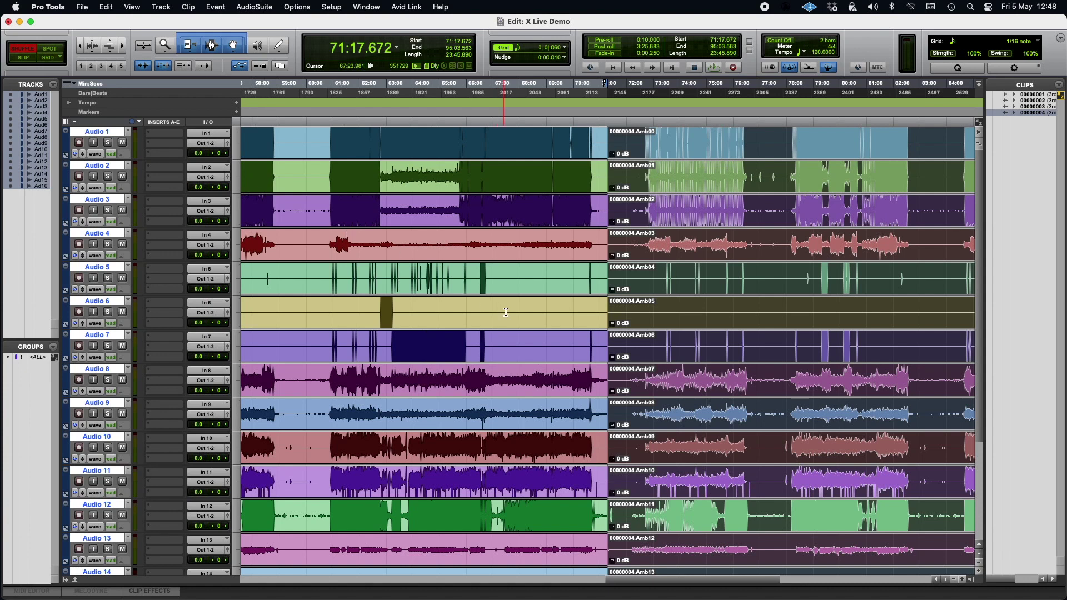
Play back the assembled clips from 16:10, then jump playback to 33:01.
scroll(506, 313, down, 5)
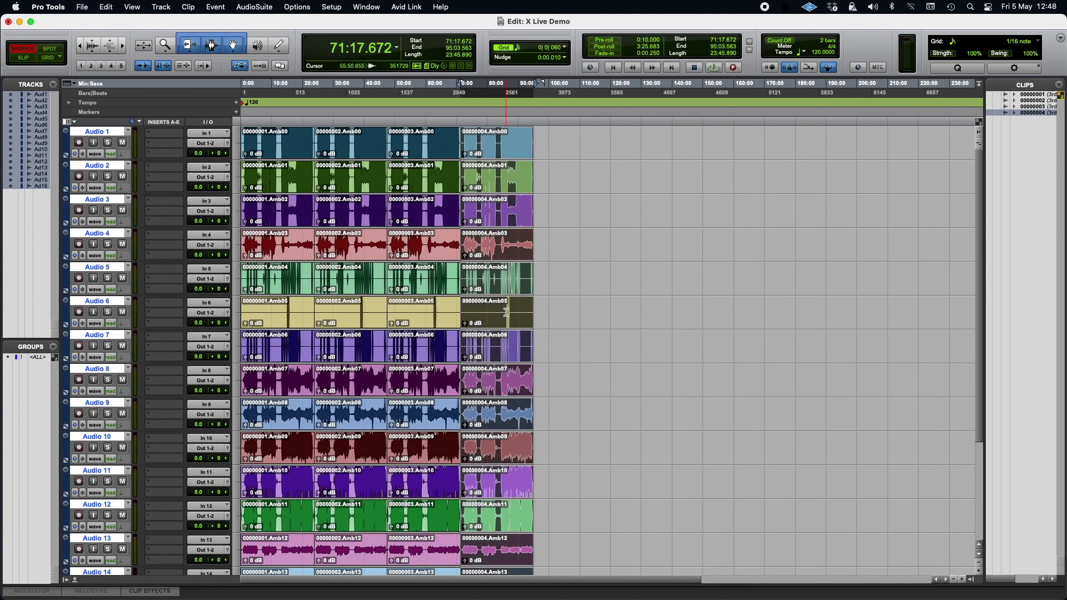
scroll(509, 310, left, 2)
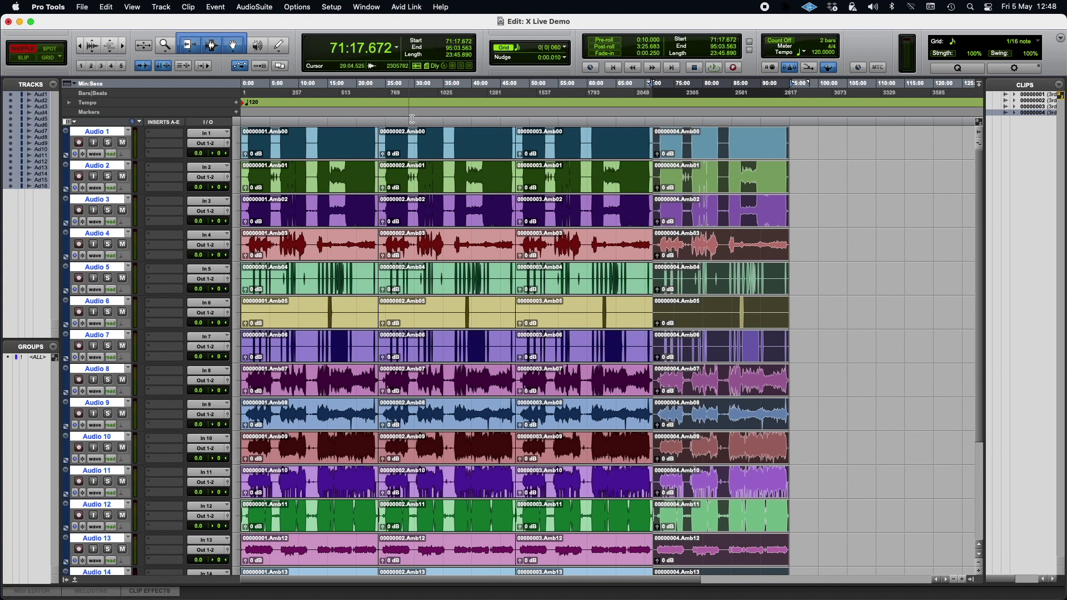
click(334, 122)
key(space)
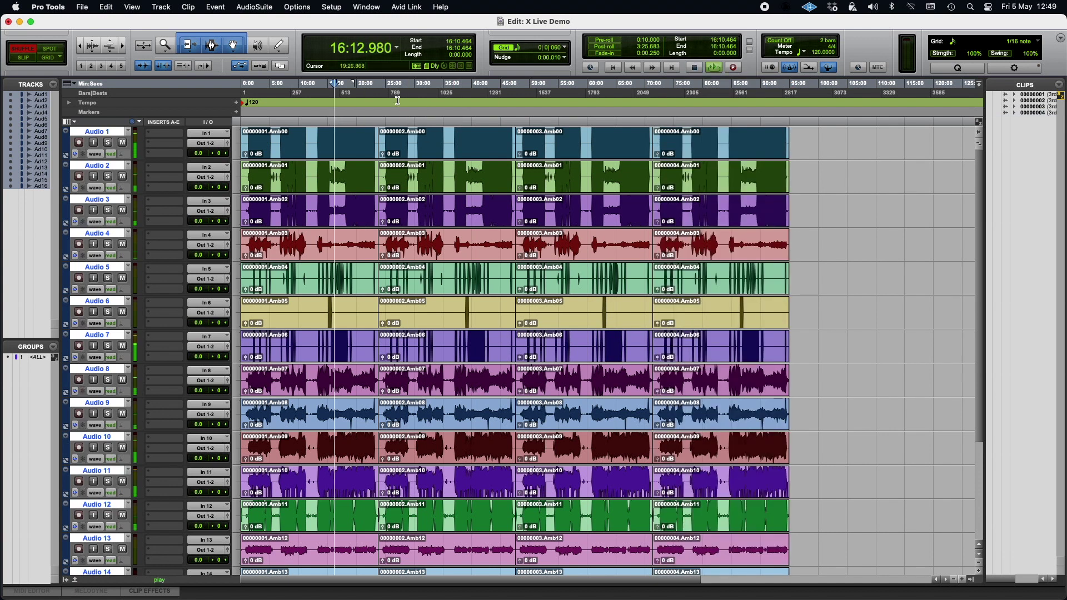
click(432, 123)
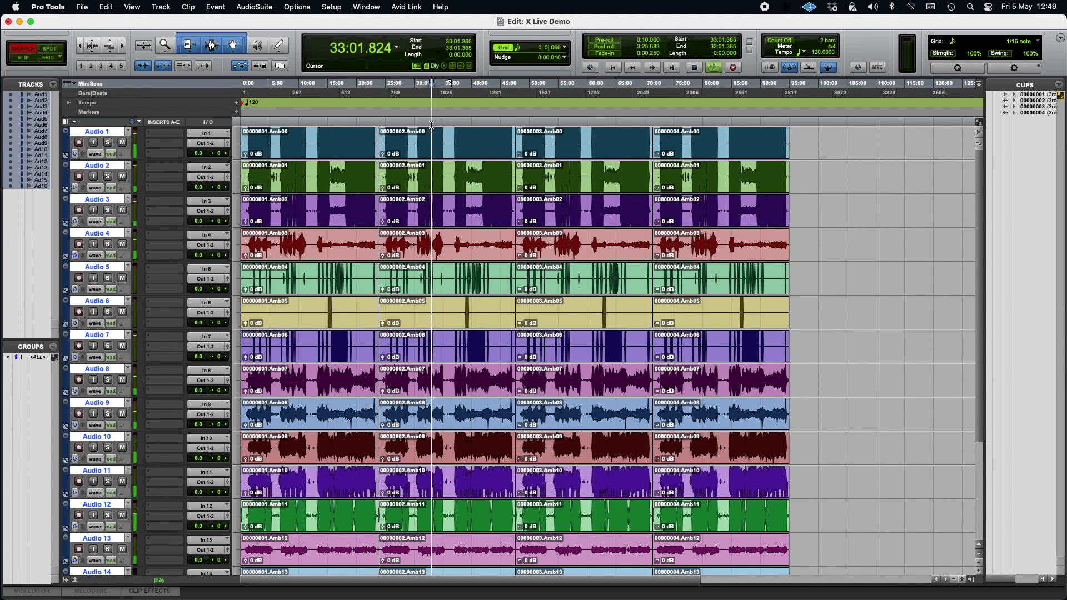